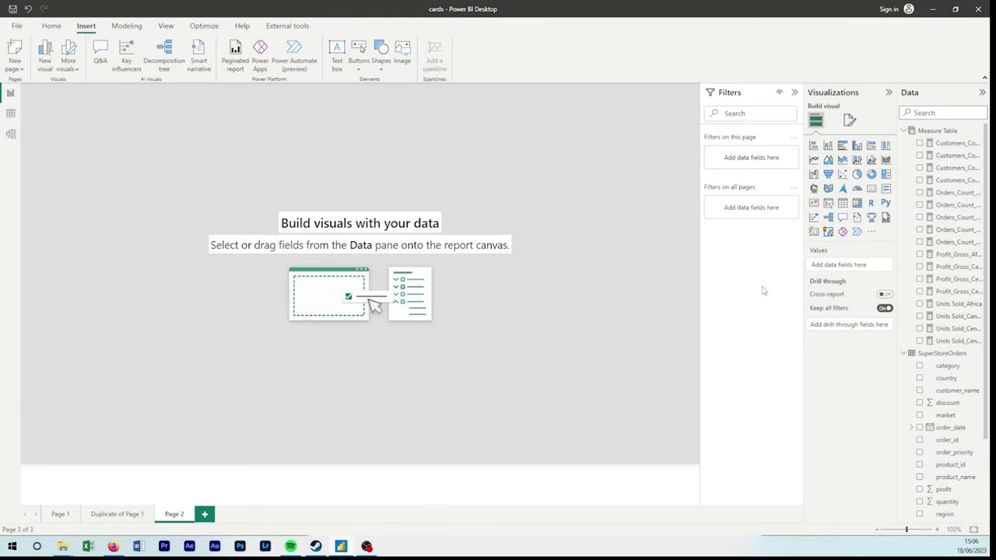
- Insert a Card (new) visual with four Customers_Count measures and Orders_Count_Africa, widened across the page
{"action": "left_click", "coordinate": [813, 232]}
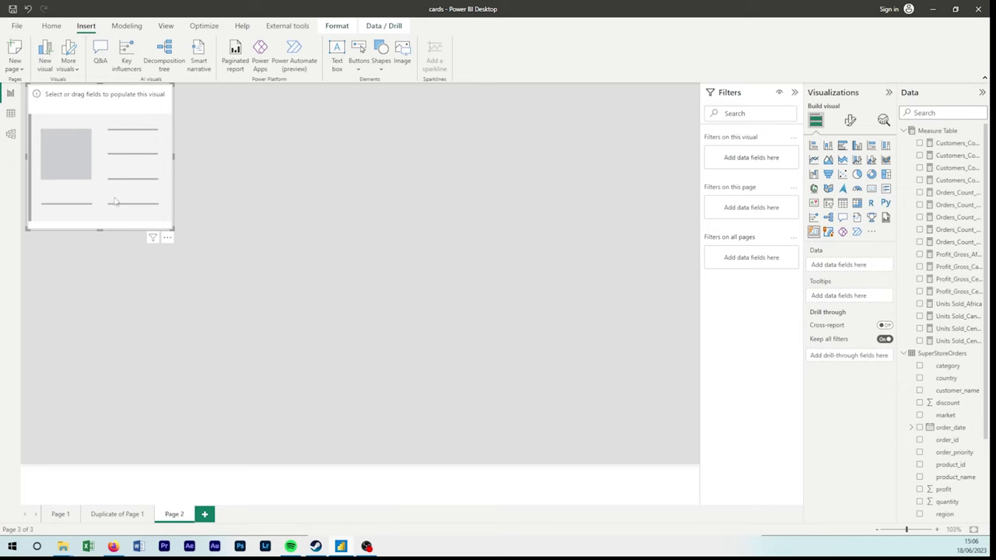
{"action": "left_click", "coordinate": [920, 144]}
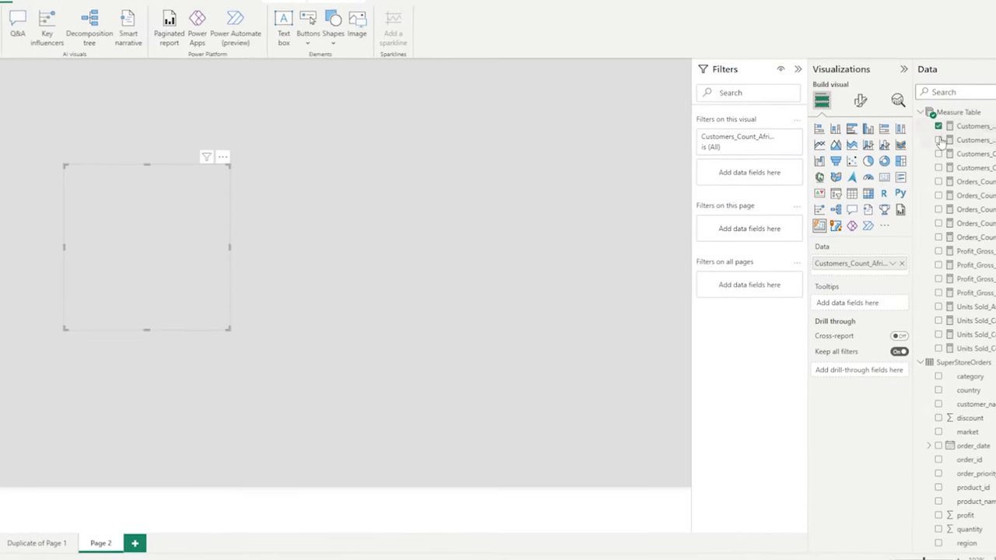
{"action": "left_click", "coordinate": [920, 156]}
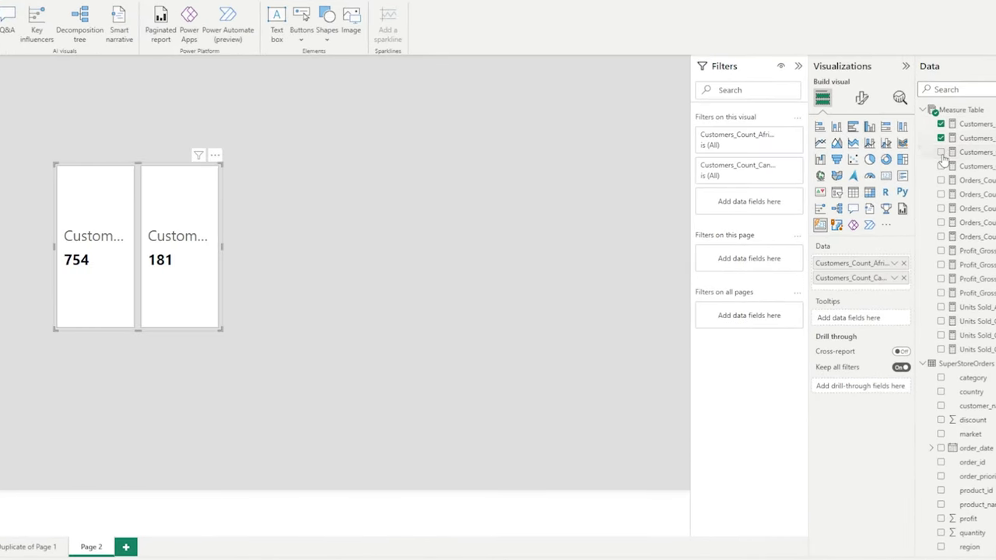
{"action": "left_click", "coordinate": [941, 153]}
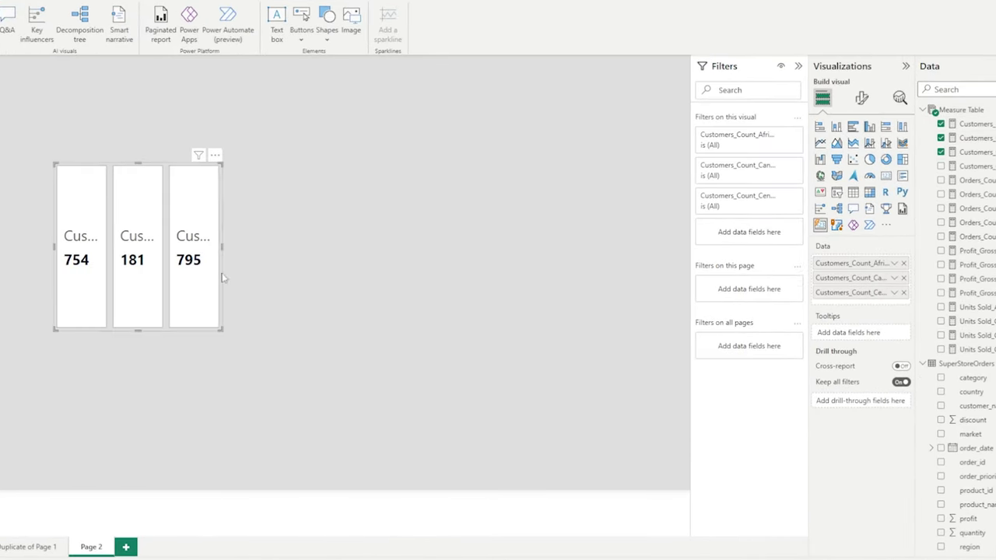
{"action": "left_click_drag", "start_coordinate": [223, 244], "coordinate": [509, 256]}
{"action": "left_click", "coordinate": [942, 167]}
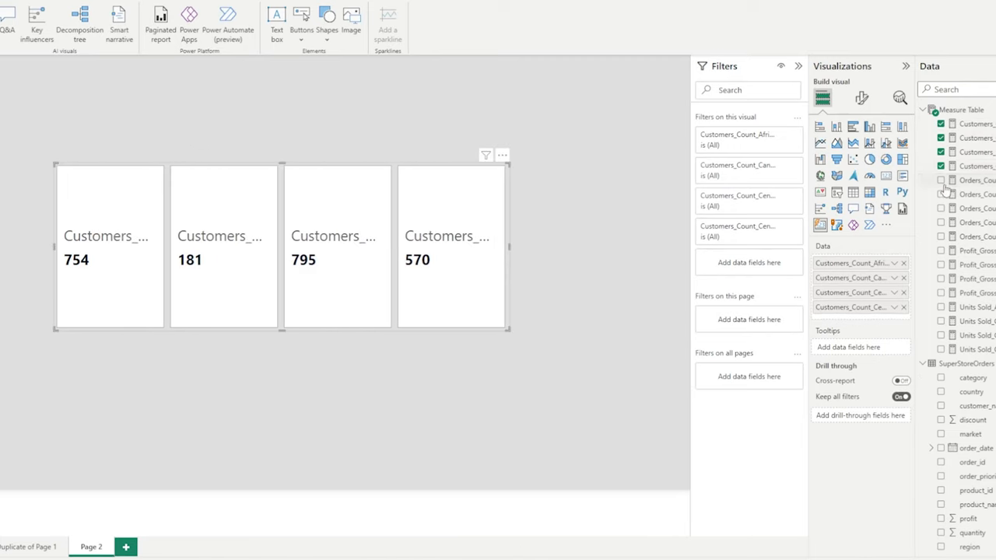
{"action": "left_click", "coordinate": [942, 181]}
{"action": "left_click_drag", "start_coordinate": [510, 246], "coordinate": [645, 263]}
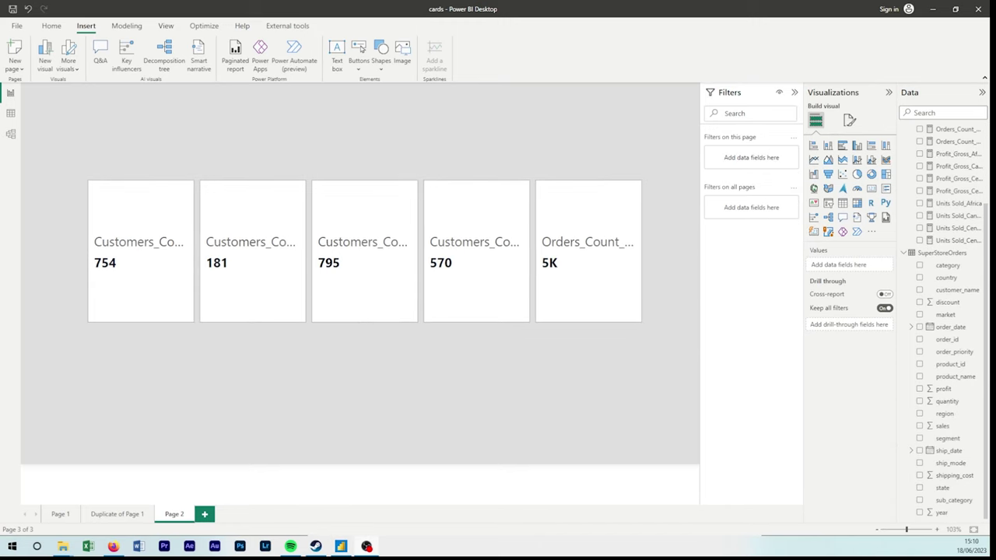
- Try the Rounded Rectangle tile shape with stronger rounding and then per-corner rounding
{"action": "left_click", "coordinate": [633, 324]}
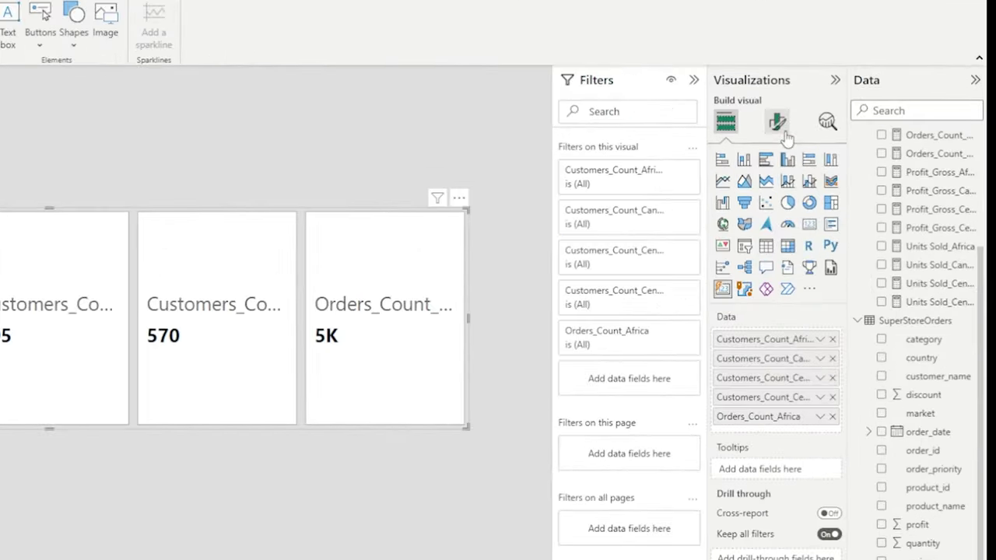
{"action": "left_click", "coordinate": [849, 120]}
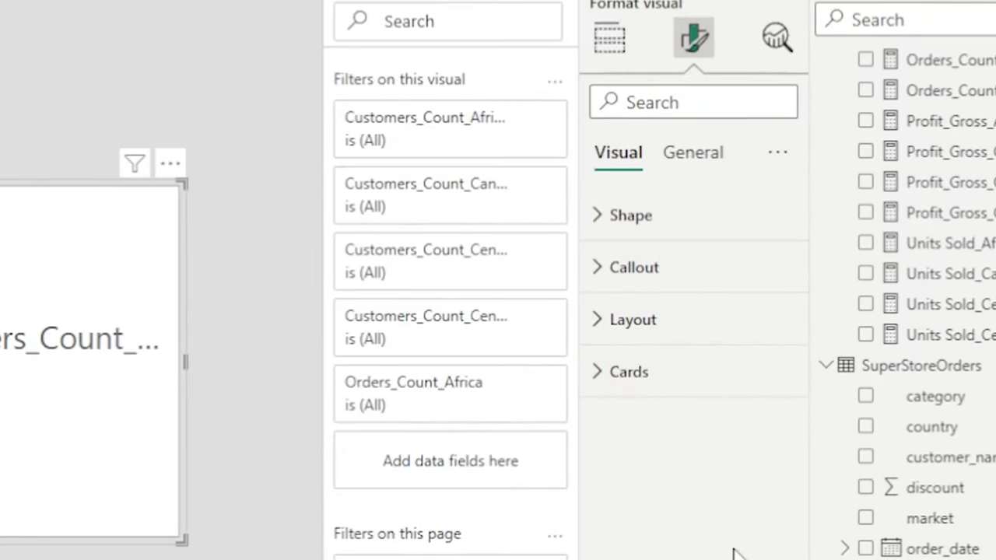
{"action": "left_click", "coordinate": [731, 233]}
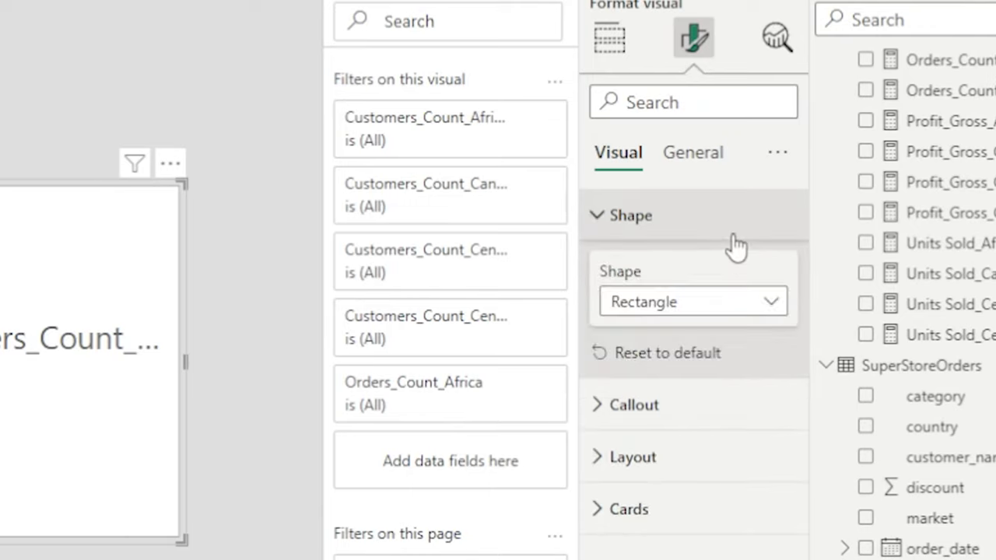
{"action": "left_click", "coordinate": [732, 307]}
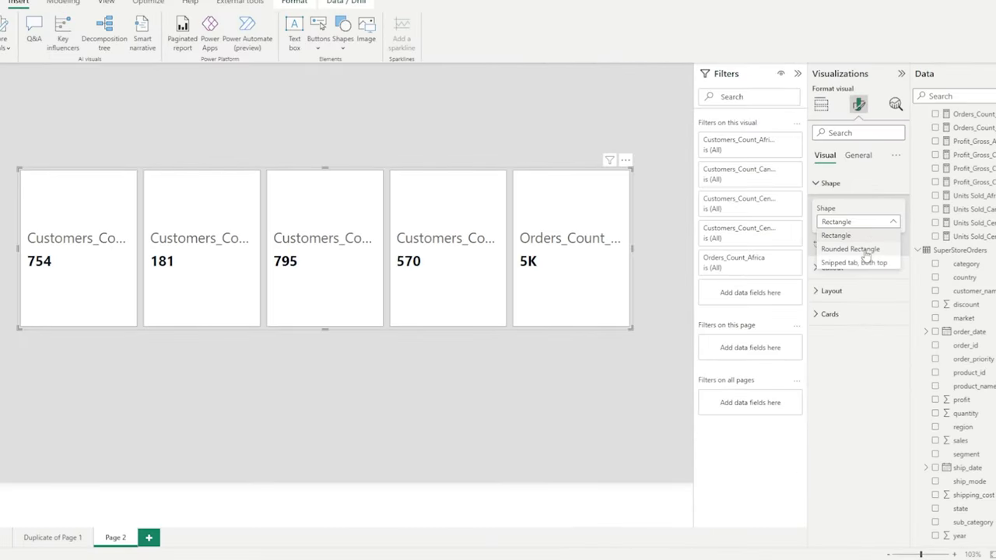
{"action": "left_click", "coordinate": [687, 363]}
{"action": "mouse_move", "coordinate": [857, 254]}
{"action": "left_mouse_down"}
{"action": "mouse_move", "coordinate": [897, 256]}
{"action": "mouse_move", "coordinate": [860, 256]}
{"action": "left_mouse_up"}
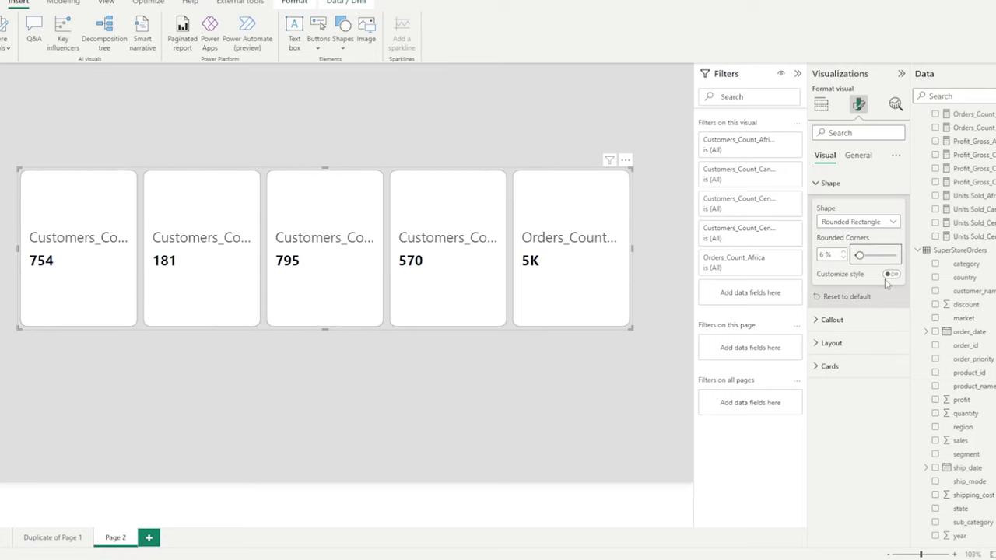
{"action": "left_click", "coordinate": [889, 275]}
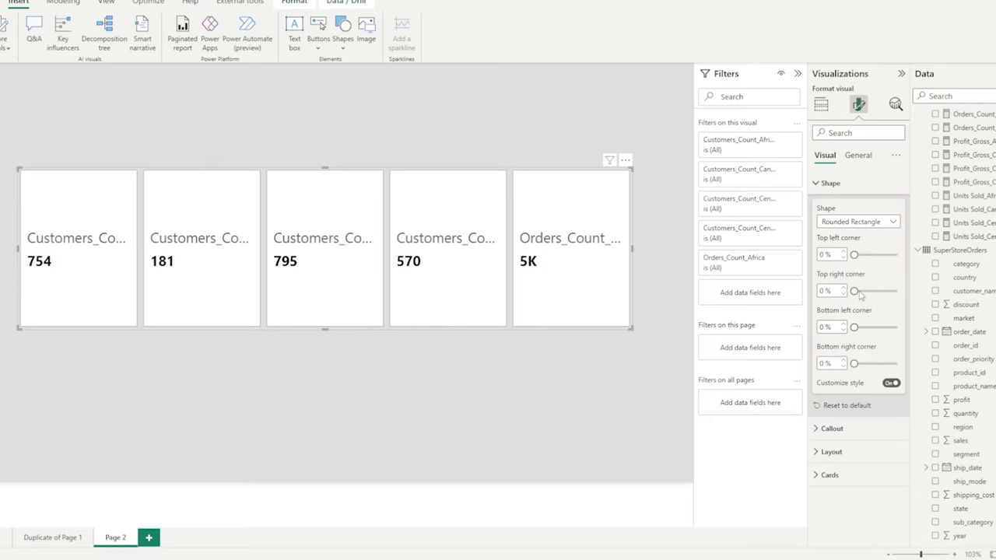
{"action": "mouse_move", "coordinate": [855, 291]}
{"action": "left_mouse_down"}
{"action": "mouse_move", "coordinate": [875, 290]}
{"action": "mouse_move", "coordinate": [854, 291]}
{"action": "left_mouse_up"}
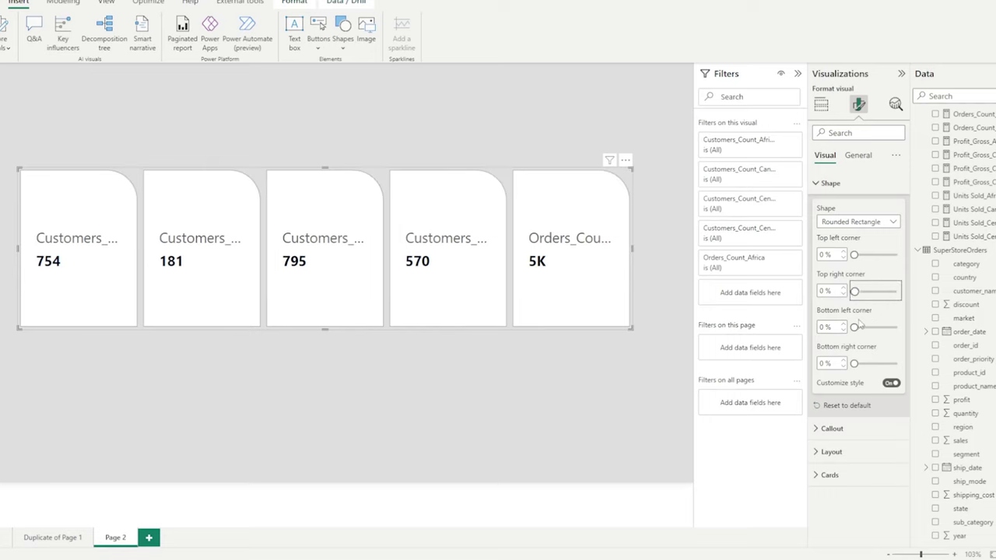
{"action": "mouse_move", "coordinate": [855, 327]}
{"action": "left_mouse_down"}
{"action": "mouse_move", "coordinate": [878, 326]}
{"action": "mouse_move", "coordinate": [856, 327]}
{"action": "left_mouse_up"}
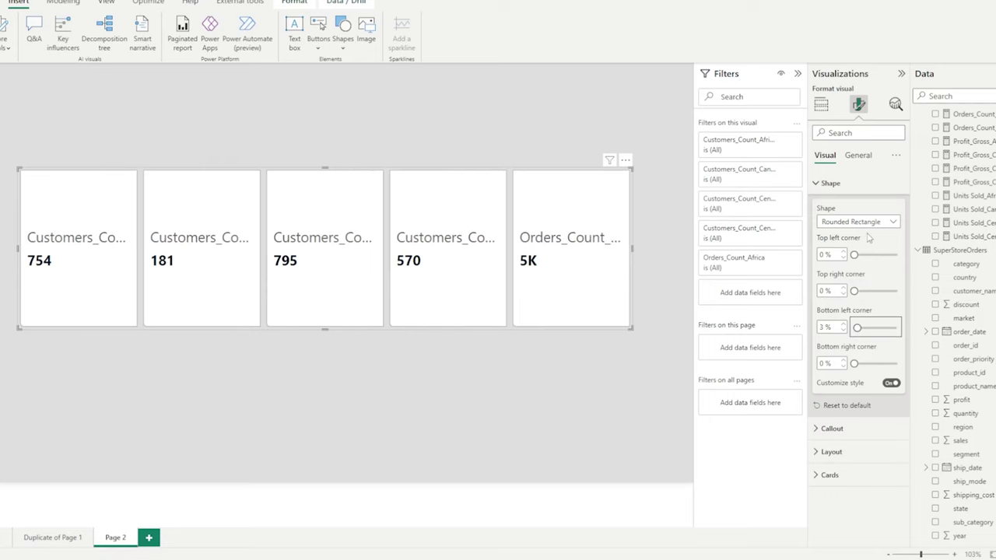
{"action": "left_click", "coordinate": [891, 384]}
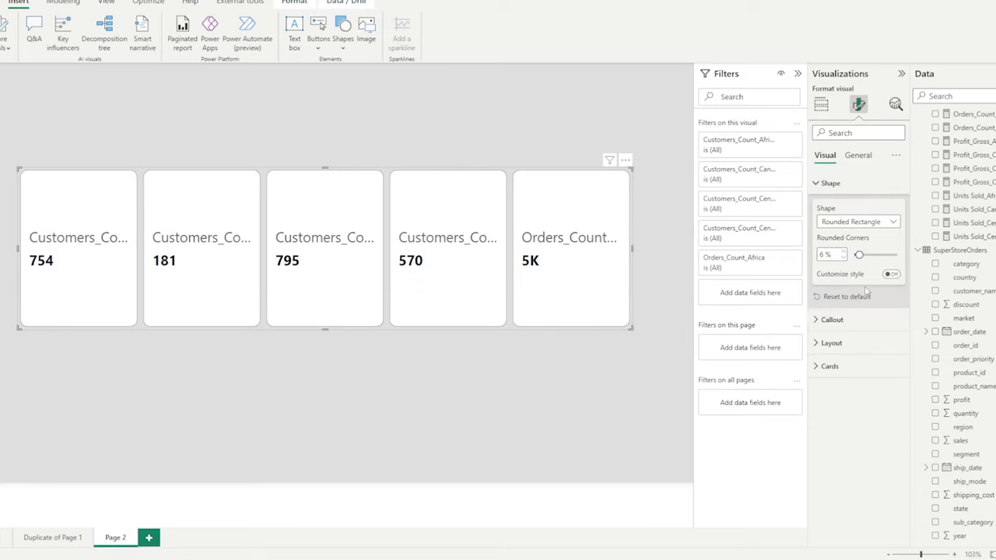
- Experiment with snipped corners, then return the tiles to Rounded Rectangle at about 5% rounding
{"action": "left_click", "coordinate": [863, 223]}
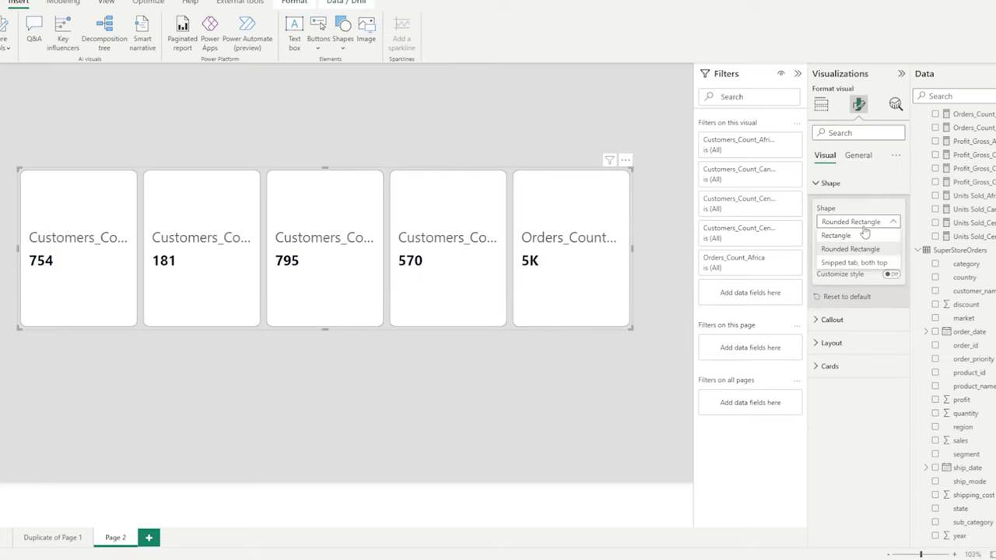
{"action": "left_click", "coordinate": [848, 264]}
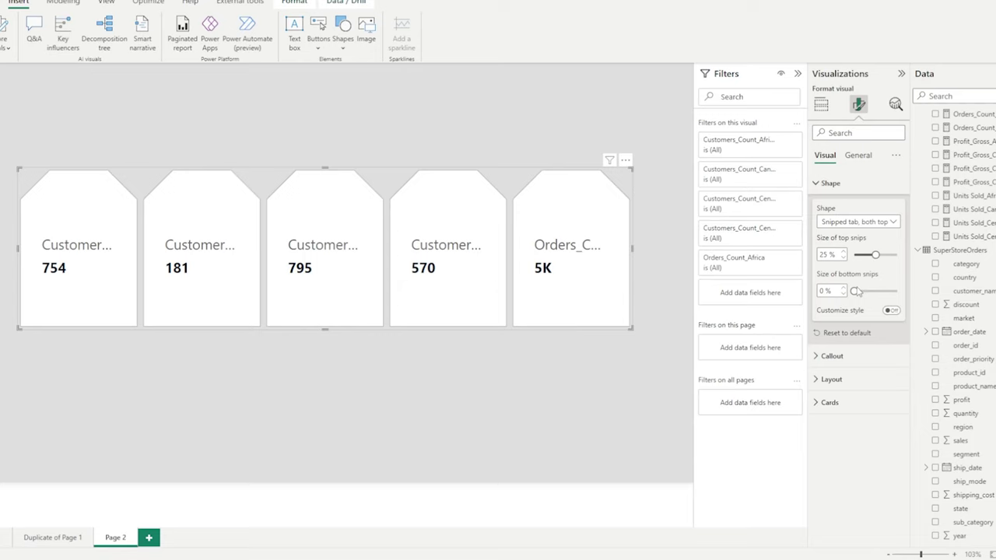
{"action": "mouse_move", "coordinate": [855, 290]}
{"action": "left_mouse_down"}
{"action": "mouse_move", "coordinate": [876, 291]}
{"action": "mouse_move", "coordinate": [841, 297]}
{"action": "left_mouse_up"}
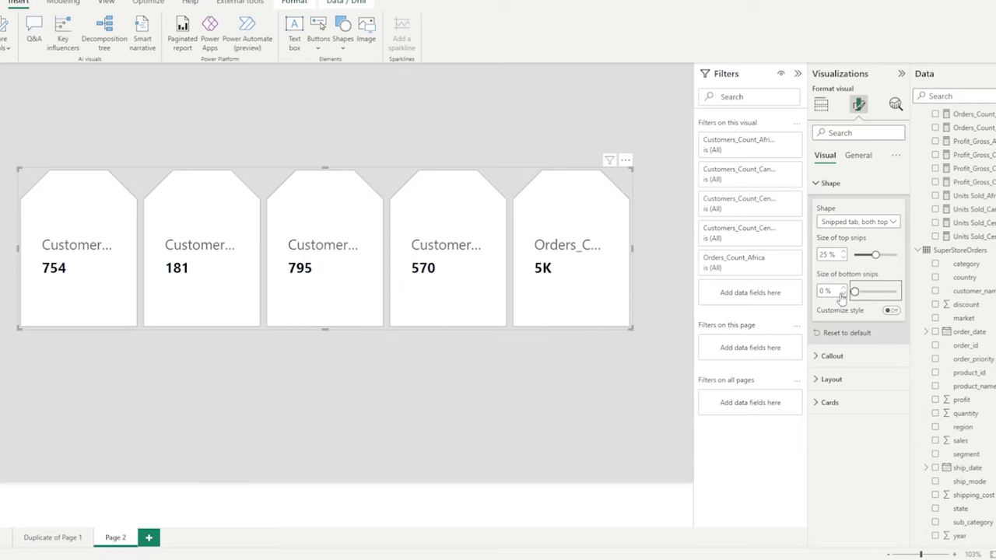
{"action": "left_click_drag", "start_coordinate": [874, 254], "coordinate": [864, 254]}
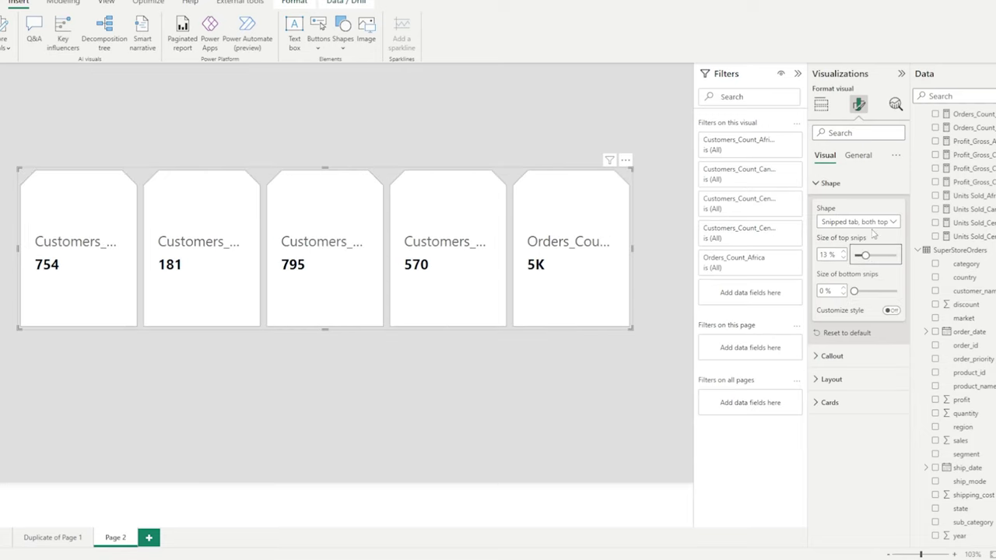
{"action": "left_click", "coordinate": [892, 311]}
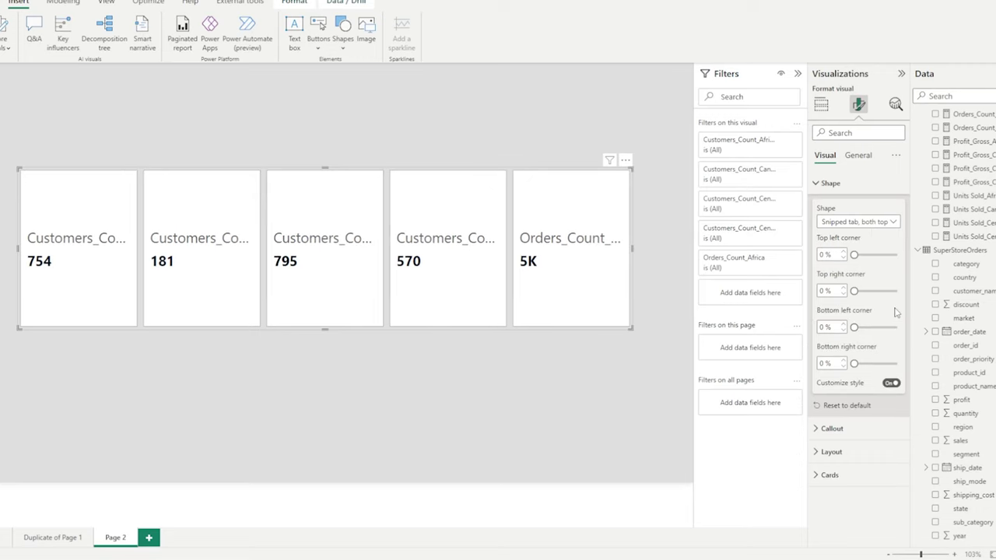
{"action": "left_click", "coordinate": [870, 222]}
{"action": "left_click", "coordinate": [861, 254]}
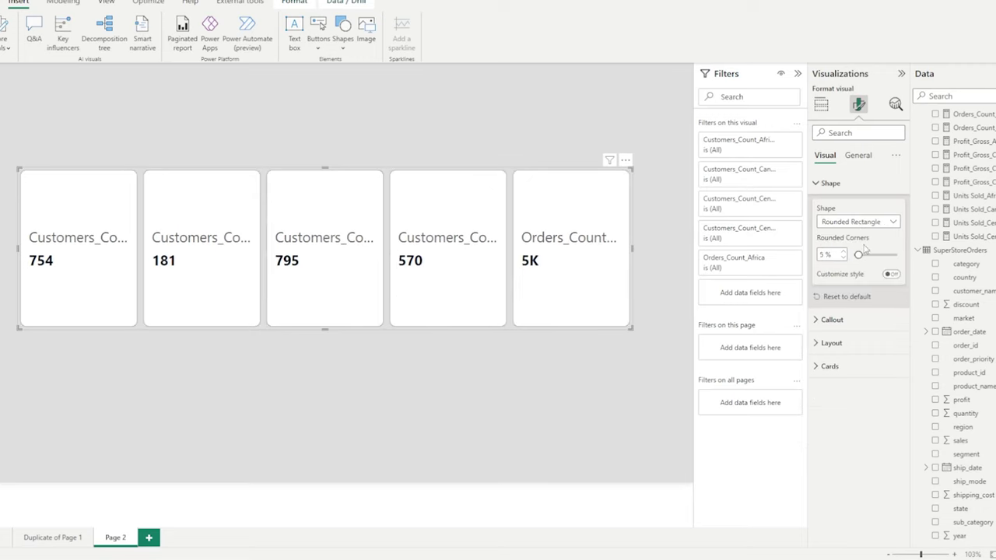
{"action": "left_click", "coordinate": [838, 187]}
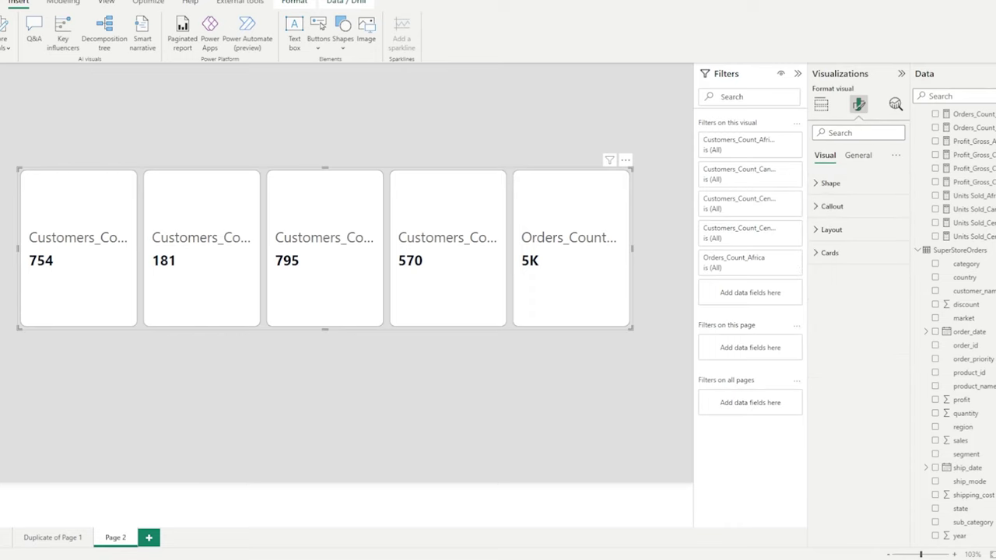
{"action": "left_click", "coordinate": [517, 429]}
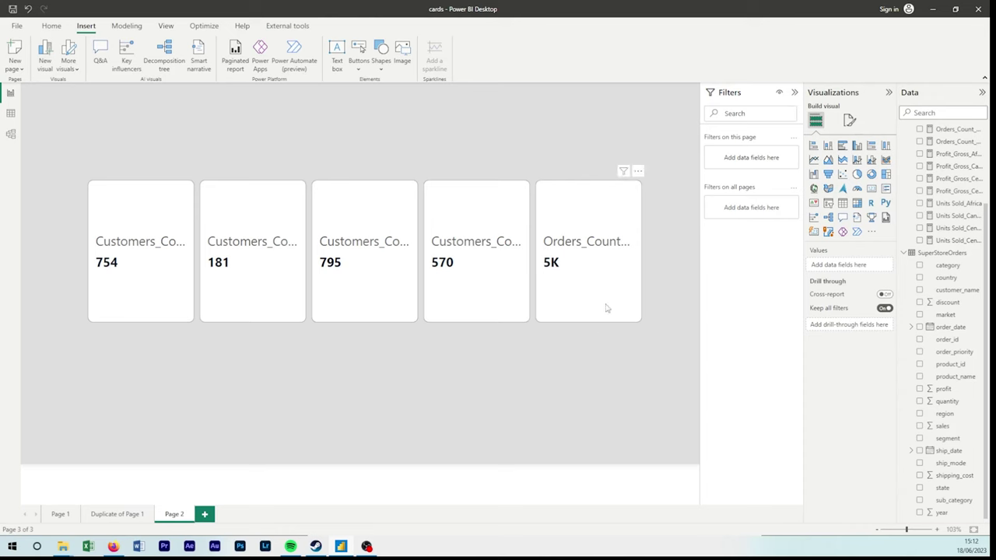
- Make the card values slightly larger, with styling applied to all series
{"action": "left_click", "coordinate": [599, 306]}
{"action": "left_click", "coordinate": [849, 120]}
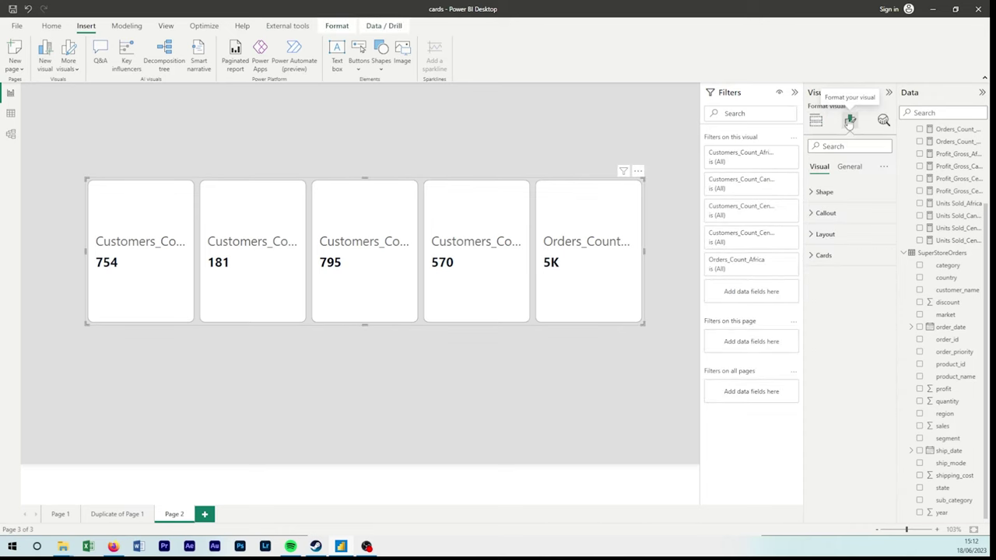
{"action": "left_click", "coordinate": [837, 212]}
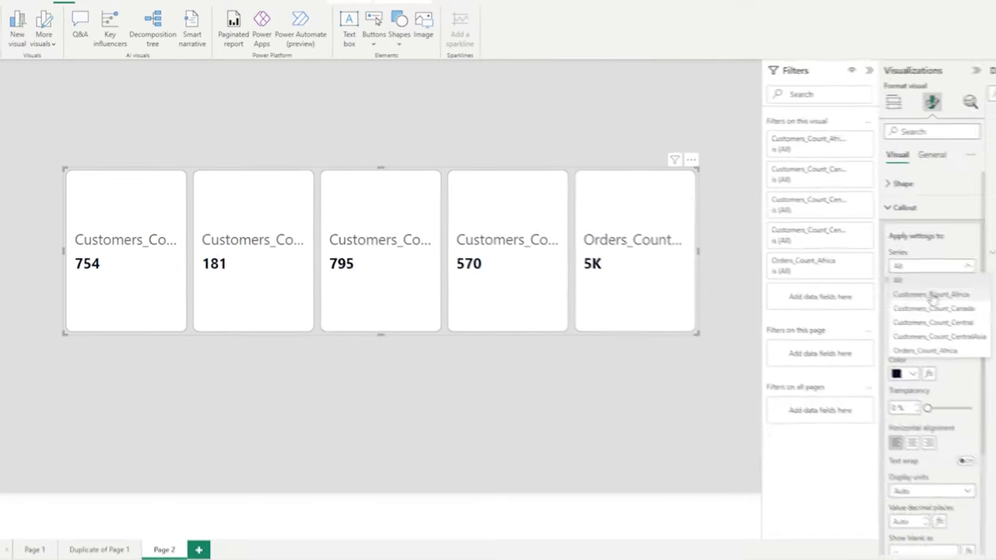
{"action": "left_click", "coordinate": [911, 279]}
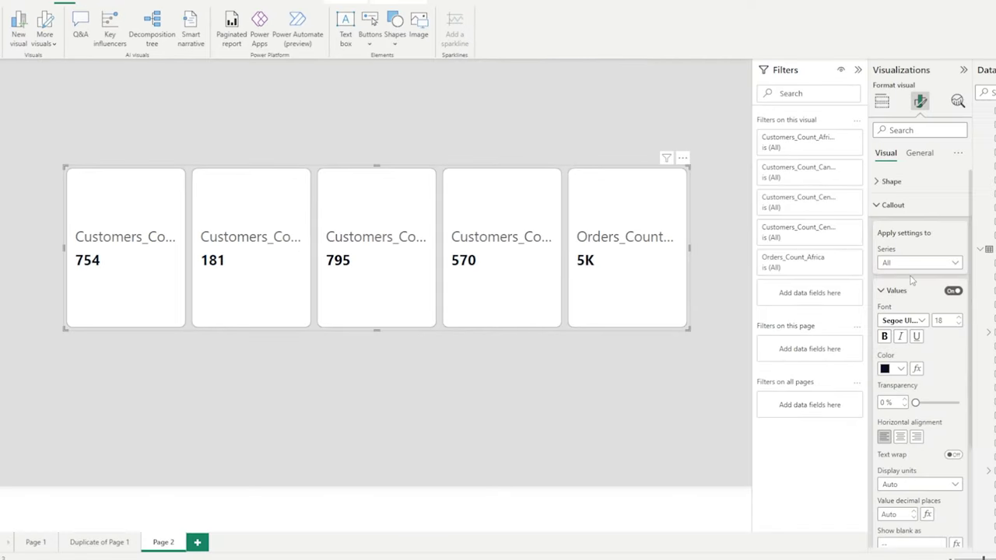
{"action": "scroll", "coordinate": [916, 311], "scroll_direction": "down", "scroll_amount": 1}
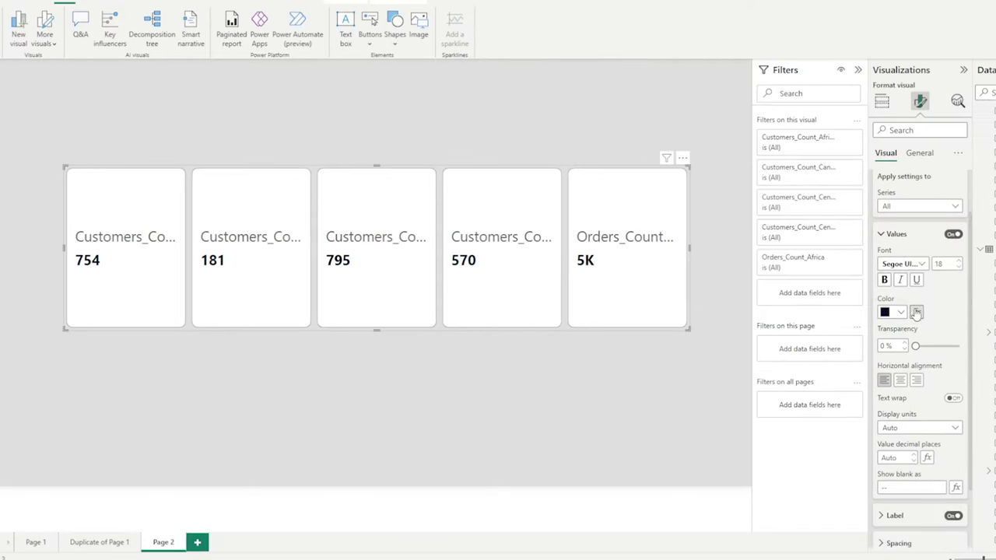
{"action": "left_click", "coordinate": [960, 261]}
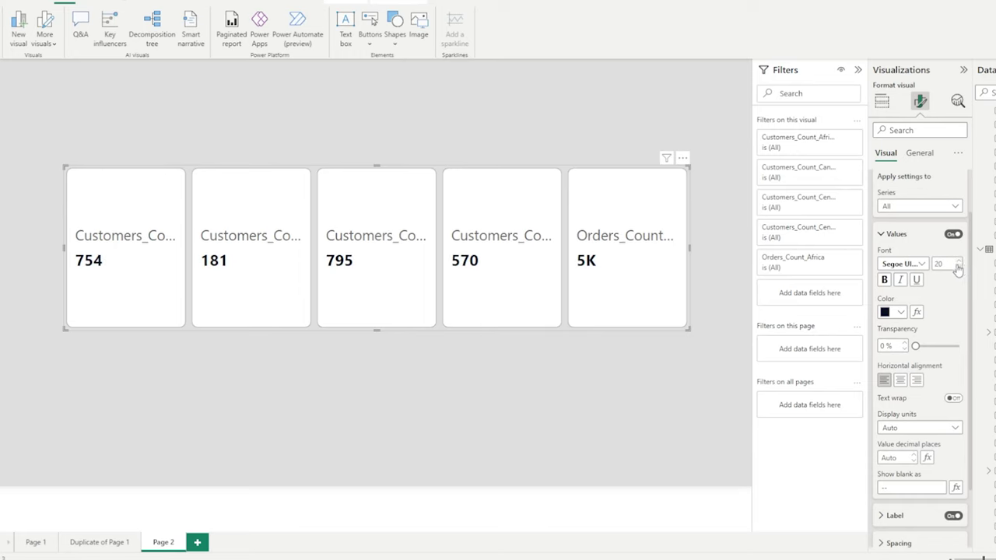
{"action": "scroll", "coordinate": [942, 288], "scroll_direction": "down", "scroll_amount": 1}
- Shrink the label font size until Customers_Count_CentralAsia shows in full
{"action": "left_click", "coordinate": [907, 459]}
{"action": "scroll", "coordinate": [913, 461], "scroll_direction": "down", "scroll_amount": 1}
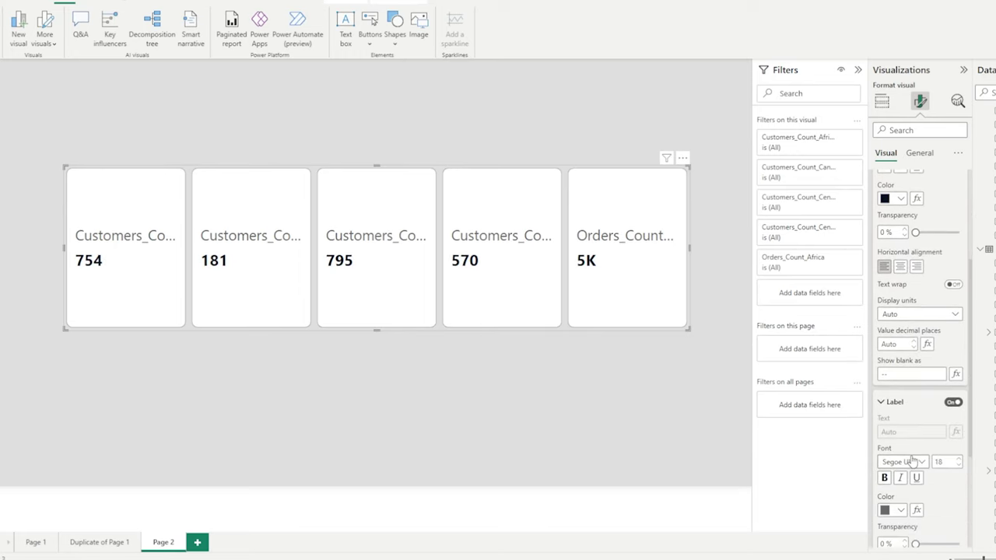
{"action": "scroll", "coordinate": [914, 459], "scroll_direction": "down", "scroll_amount": 1}
{"action": "left_click", "coordinate": [959, 409]}
{"action": "left_click", "coordinate": [960, 409]}
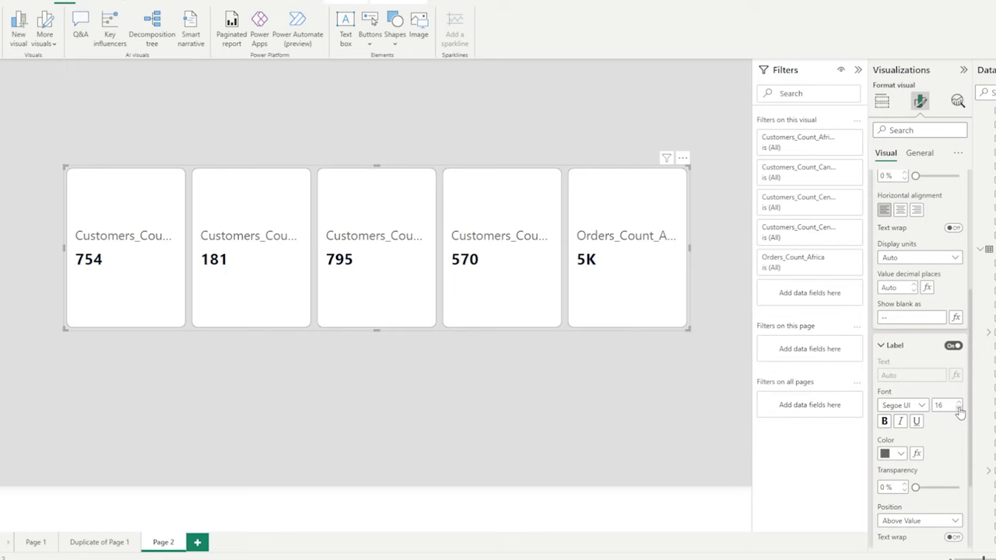
{"action": "left_click", "coordinate": [959, 410]}
{"action": "left_click", "coordinate": [959, 410]}
{"action": "left_click", "coordinate": [960, 409]}
{"action": "left_click", "coordinate": [959, 409]}
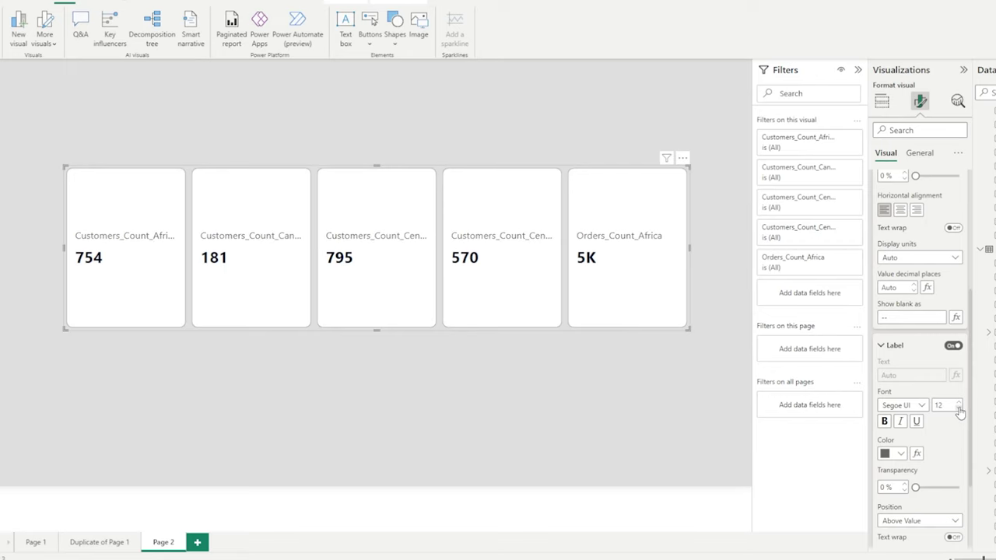
{"action": "left_click", "coordinate": [959, 409]}
{"action": "left_click", "coordinate": [959, 409]}
{"action": "left_click", "coordinate": [960, 409]}
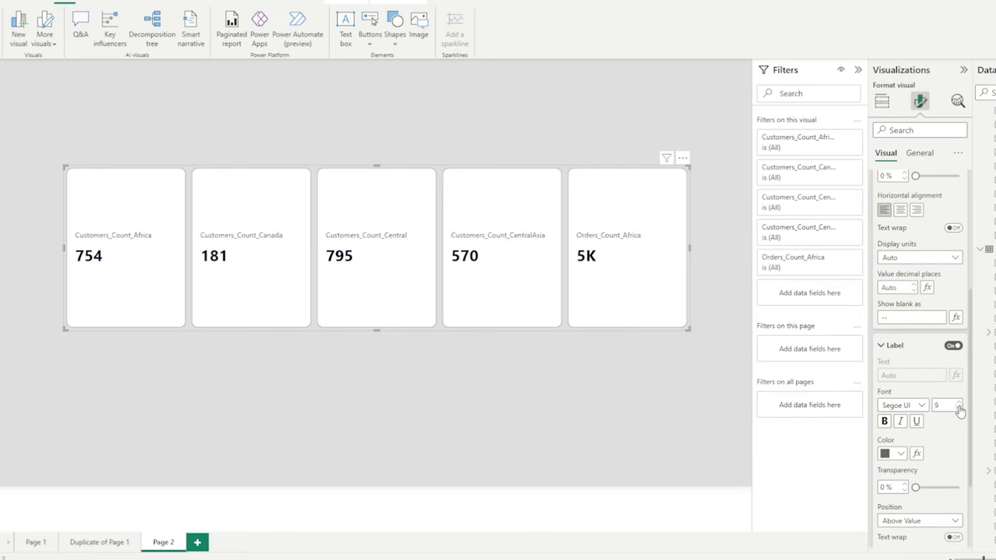
{"action": "left_click", "coordinate": [889, 351]}
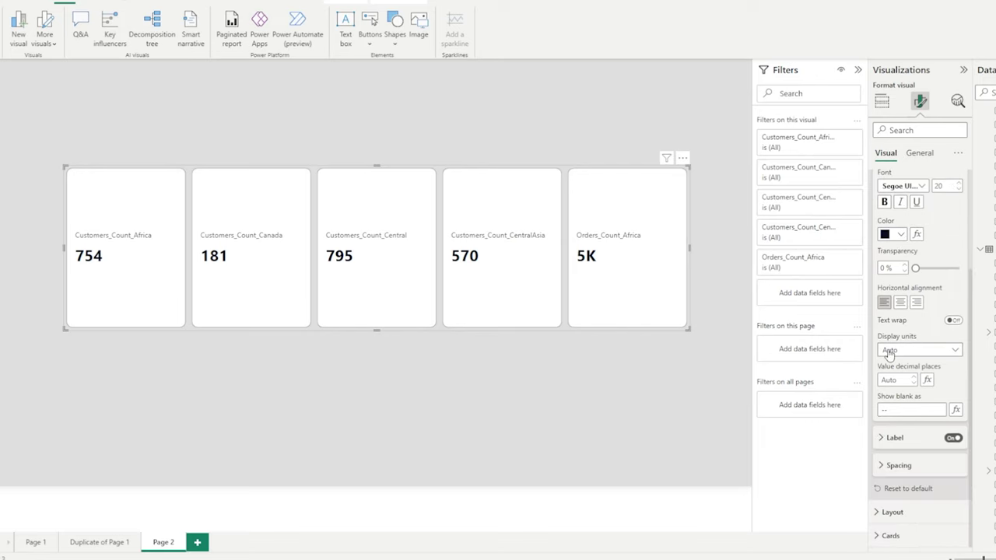
- Reduce the vertical spacing between label and value to 0 px
{"action": "left_click", "coordinate": [892, 467]}
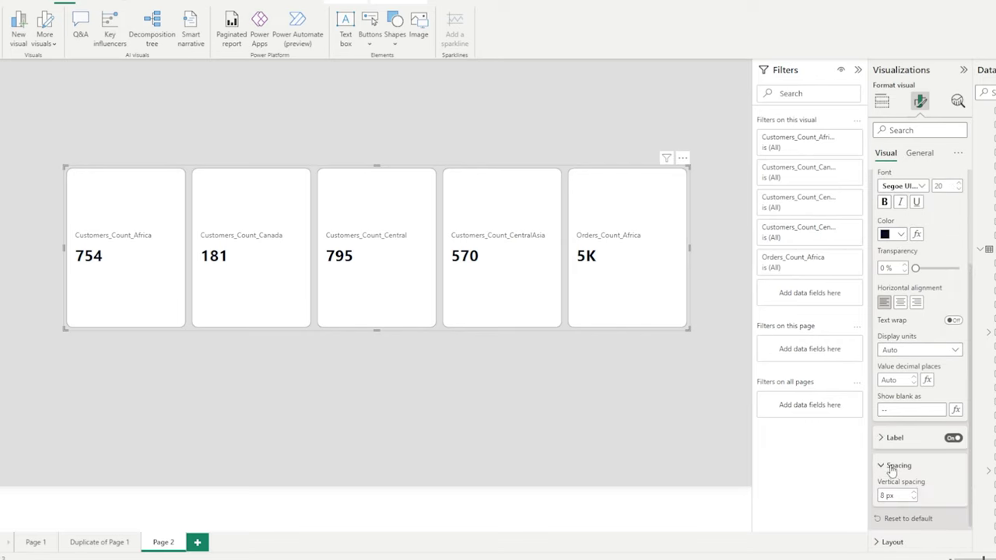
{"action": "scroll", "coordinate": [891, 470], "scroll_direction": "down", "scroll_amount": 1}
{"action": "left_click", "coordinate": [914, 468]}
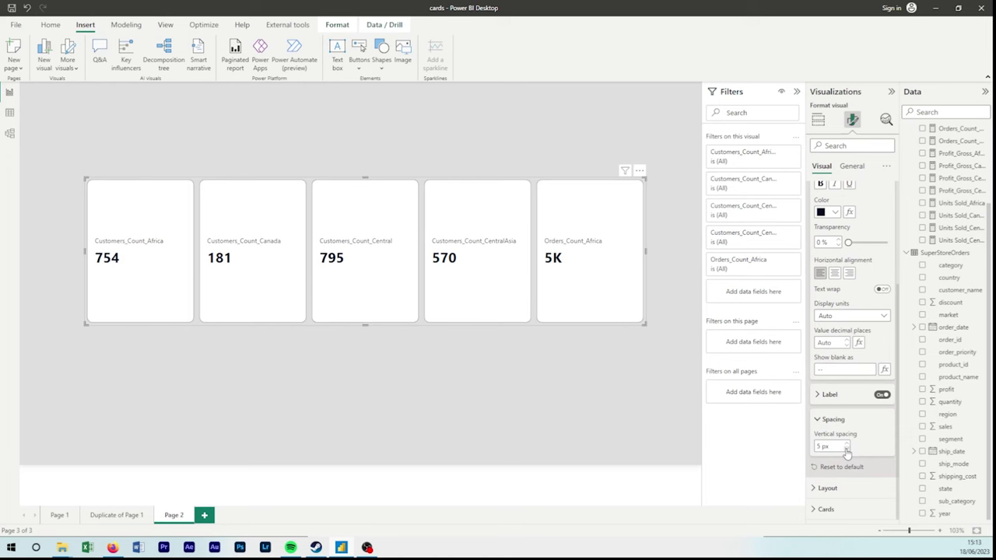
{"action": "left_click", "coordinate": [913, 469]}
{"action": "left_click", "coordinate": [914, 469]}
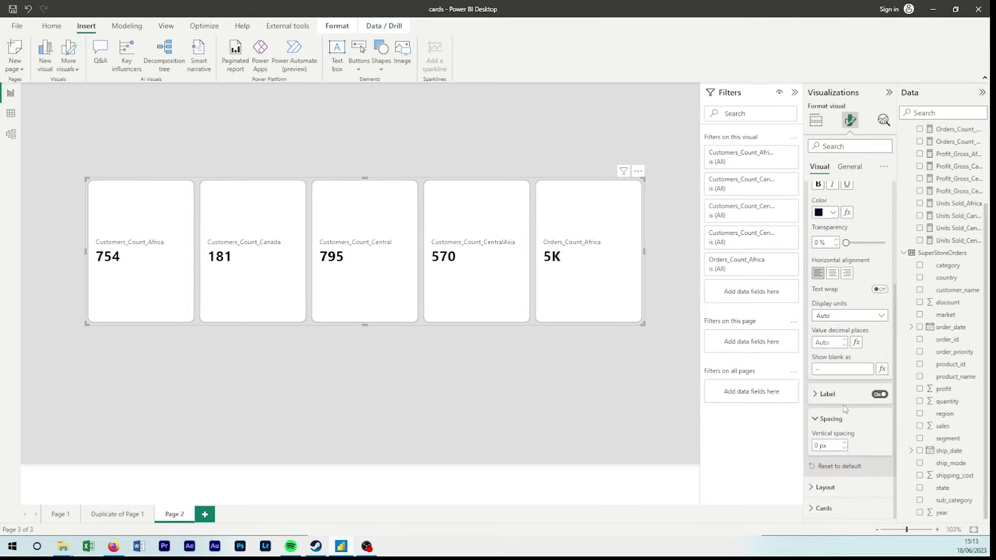
{"action": "scroll", "coordinate": [844, 410], "scroll_direction": "up", "scroll_amount": 1}
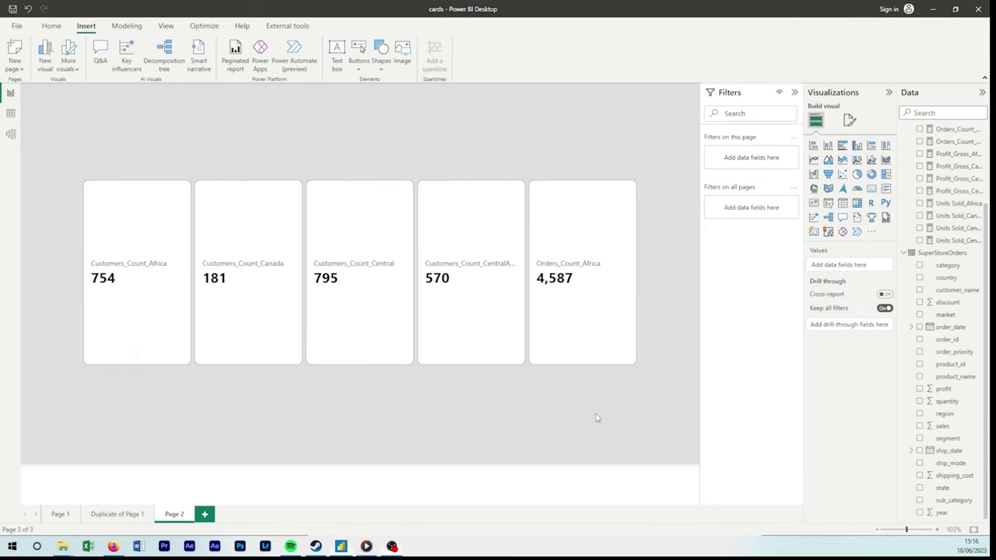
- Try vertical and horizontal card orientations, then arrange the cards in a Grid
{"action": "left_click", "coordinate": [591, 334]}
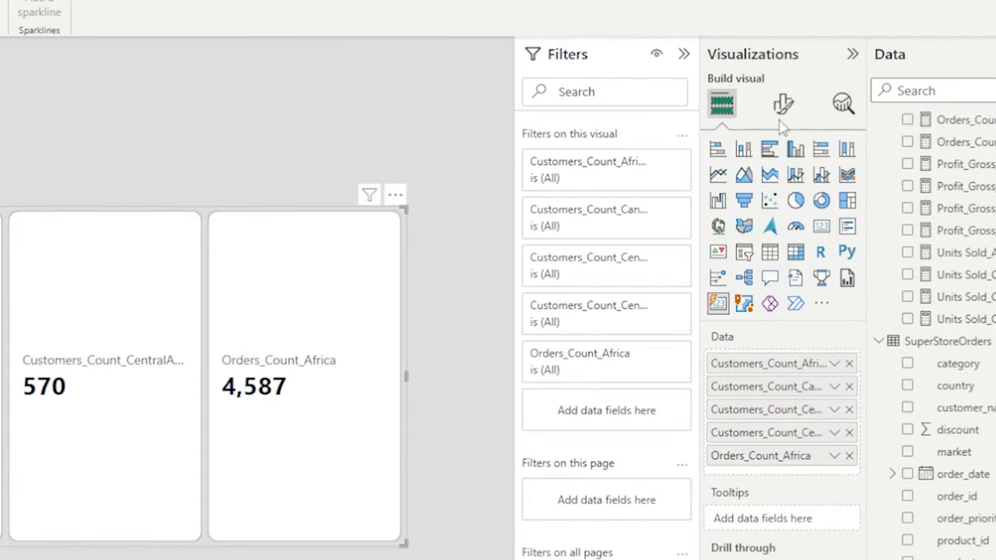
{"action": "left_click", "coordinate": [783, 112]}
{"action": "left_click", "coordinate": [755, 305]}
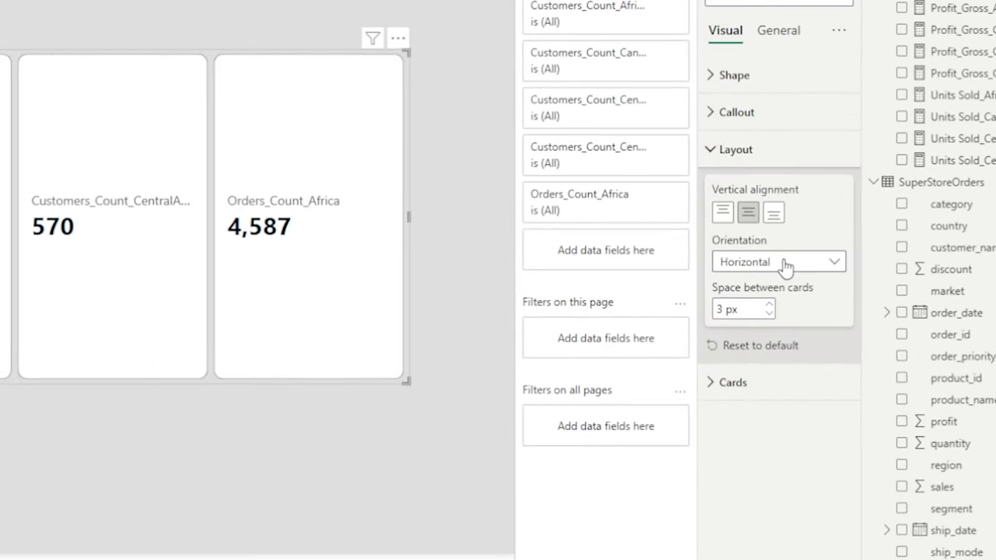
{"action": "left_click", "coordinate": [786, 264]}
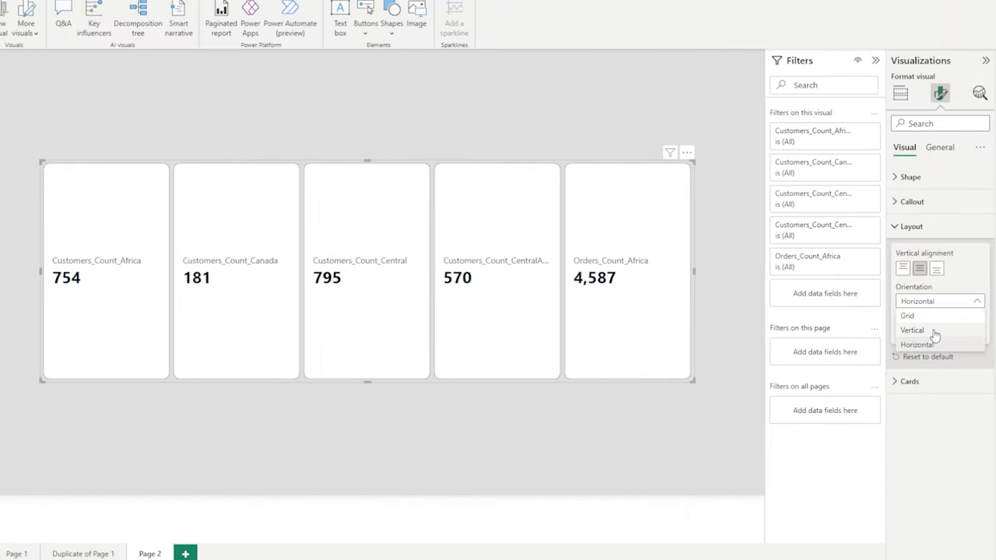
{"action": "left_click", "coordinate": [864, 319]}
{"action": "left_click", "coordinate": [934, 301]}
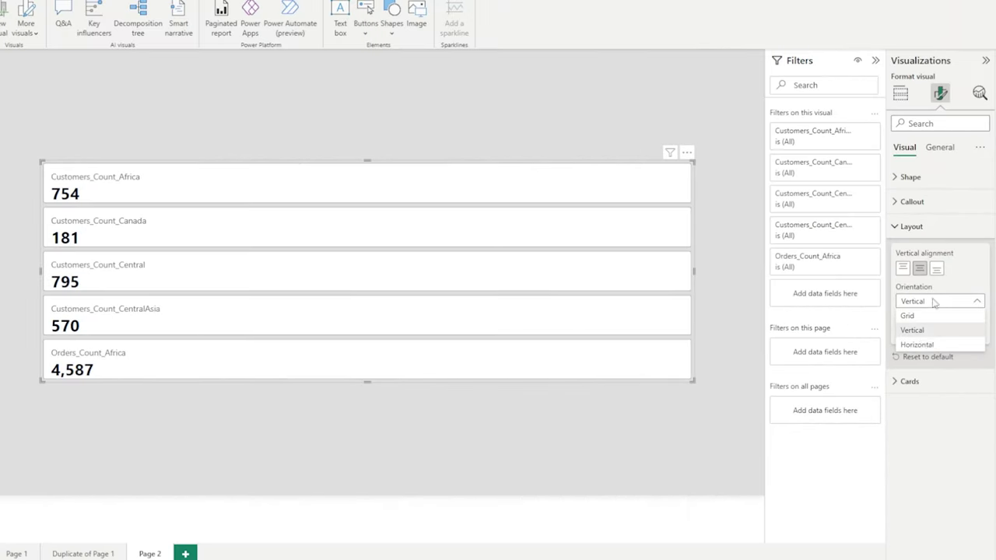
{"action": "left_click", "coordinate": [922, 341]}
{"action": "left_click", "coordinate": [926, 302]}
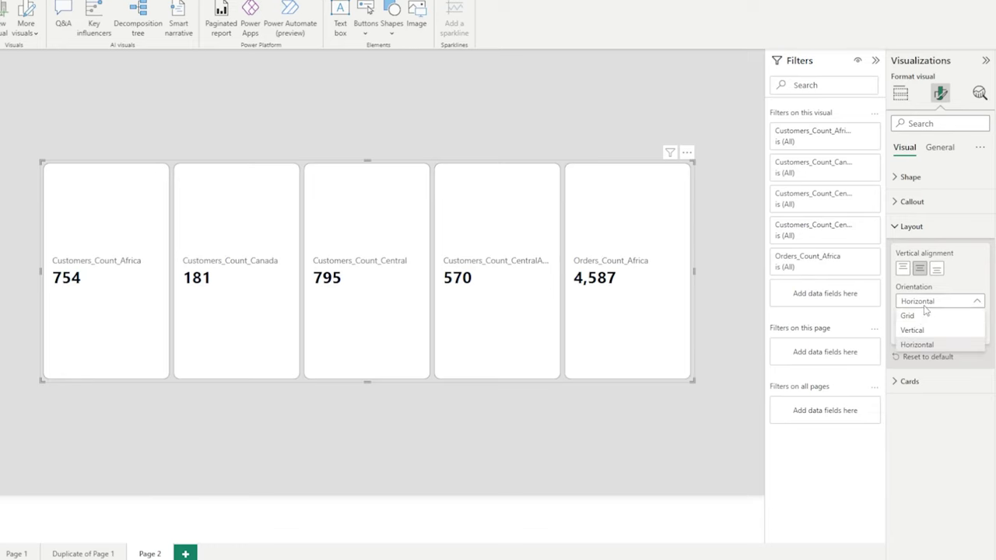
{"action": "left_click", "coordinate": [923, 316]}
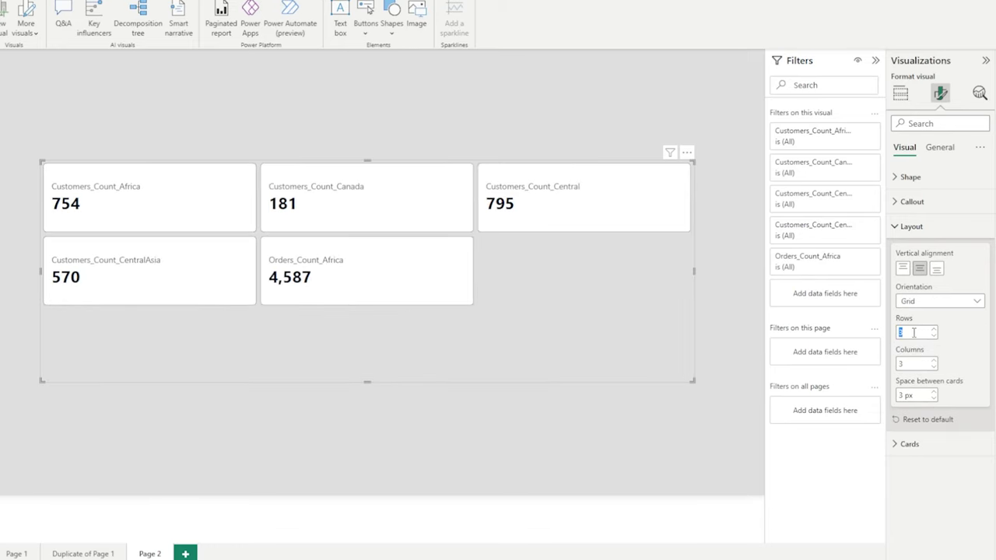
- Set the card grid to 4 rows and 3 columns
{"action": "type", "text": "2"}
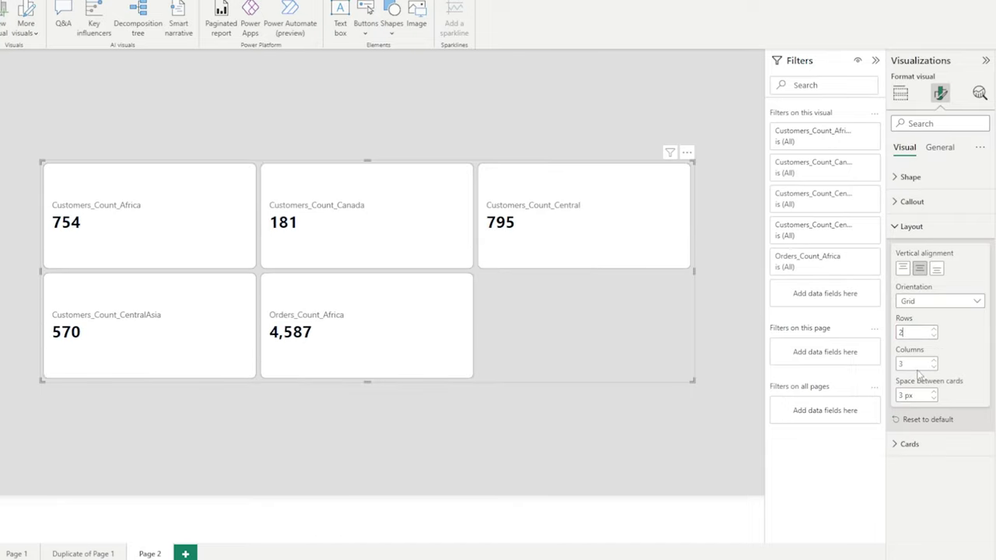
{"action": "type", "text": "2"}
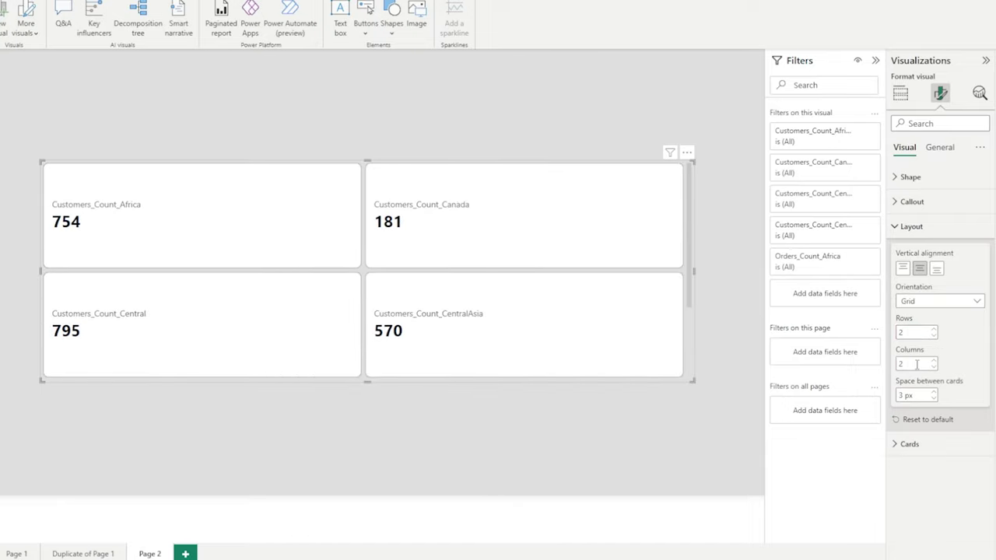
{"action": "scroll", "coordinate": [554, 307], "scroll_direction": "down", "scroll_amount": 2}
{"action": "scroll", "coordinate": [554, 307], "scroll_direction": "up", "scroll_amount": 2}
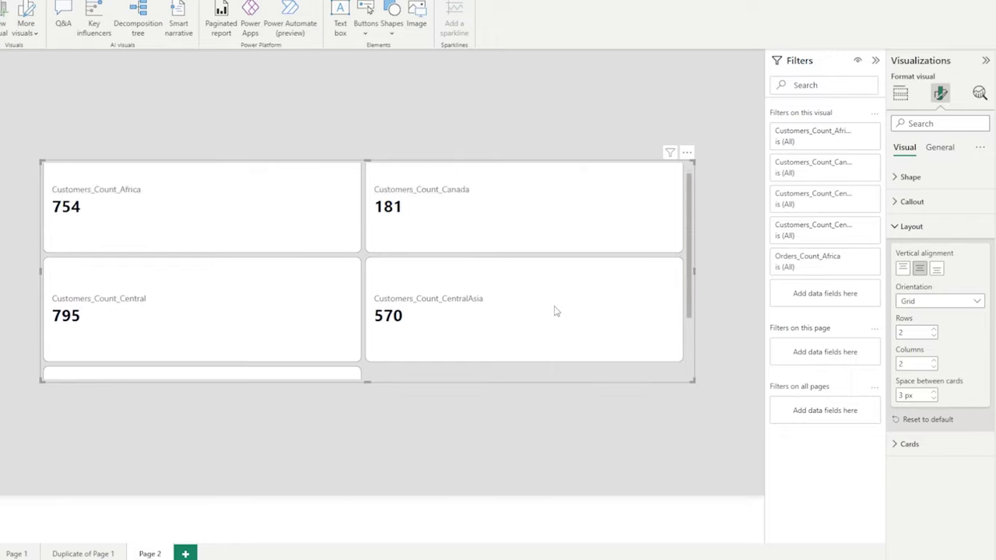
{"action": "scroll", "coordinate": [554, 309], "scroll_direction": "down", "scroll_amount": 2}
{"action": "scroll", "coordinate": [556, 310], "scroll_direction": "up", "scroll_amount": 2}
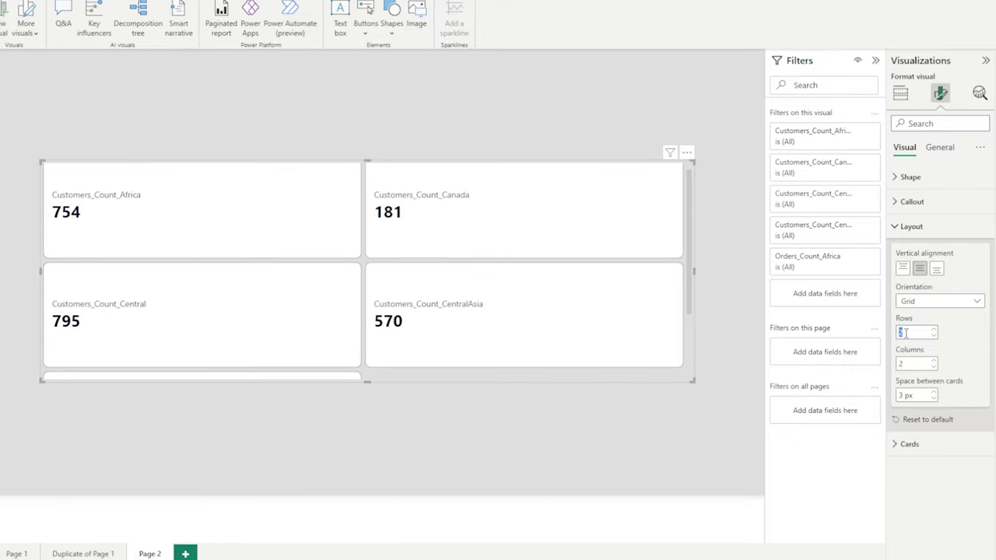
{"action": "type", "text": "4"}
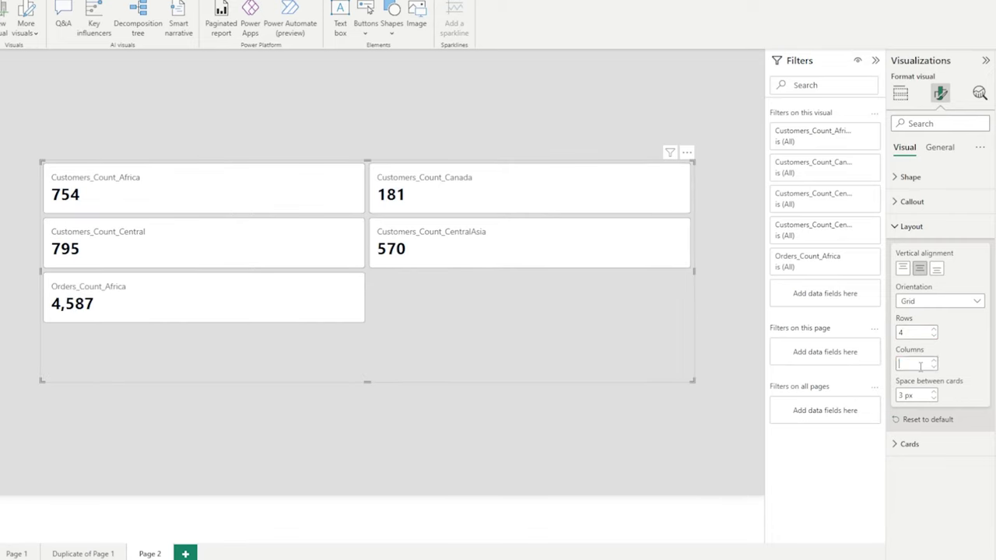
{"action": "type", "text": "3"}
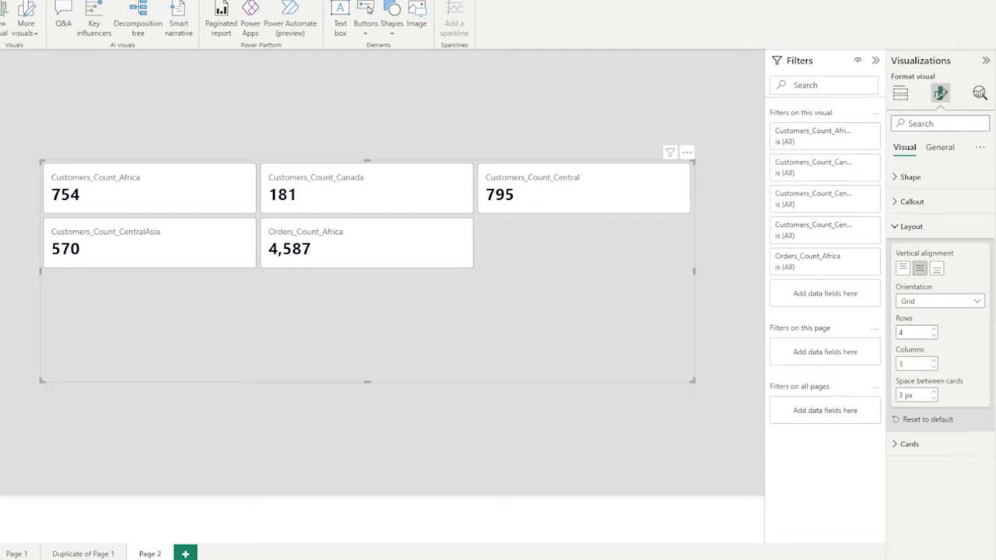
- Add Orders_Count Canada, Central, CentralAsia, Distinct and Profit_Gross Africa, Canada as cards
{"action": "left_click", "coordinate": [920, 205]}
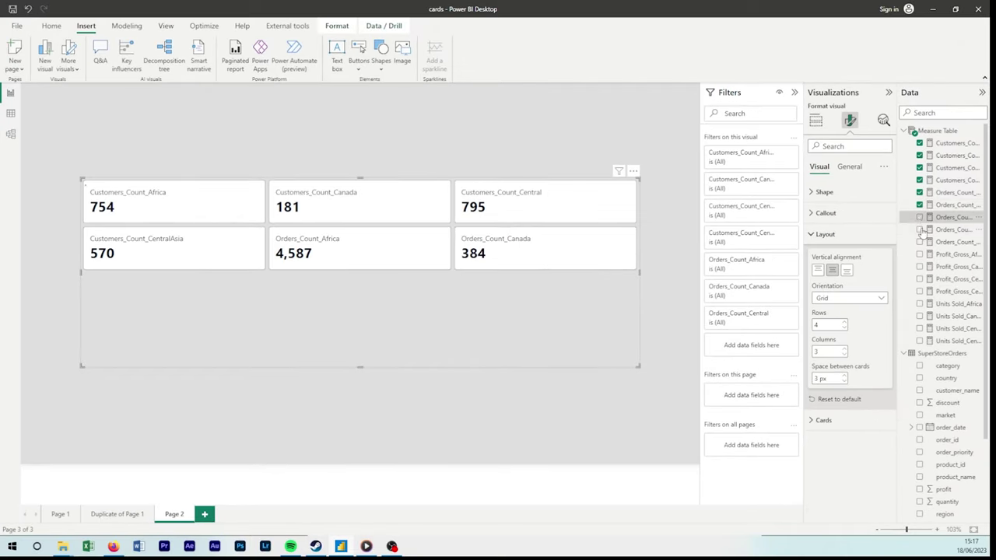
{"action": "left_click", "coordinate": [919, 217]}
{"action": "left_click", "coordinate": [919, 230]}
{"action": "left_click", "coordinate": [919, 242]}
{"action": "left_click", "coordinate": [920, 255]}
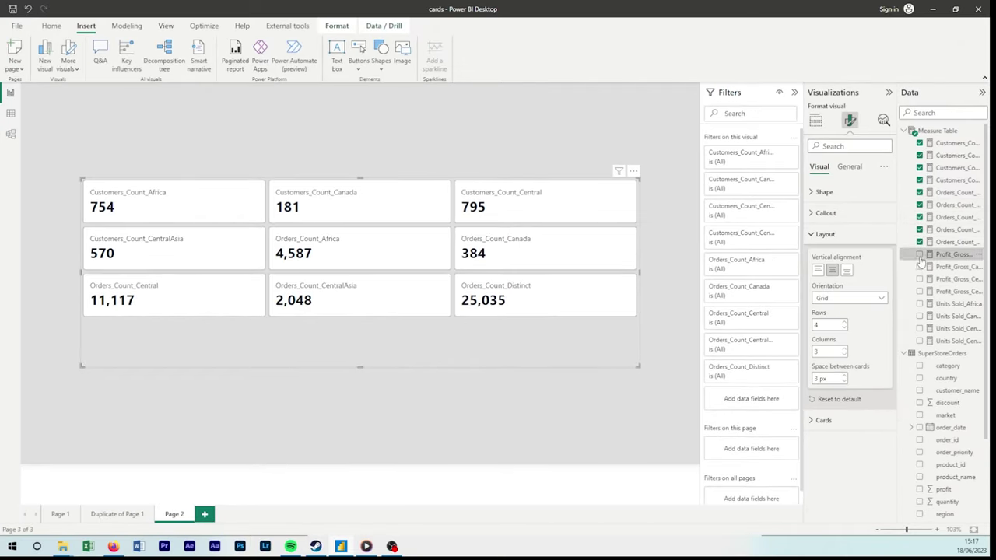
{"action": "left_click", "coordinate": [920, 267]}
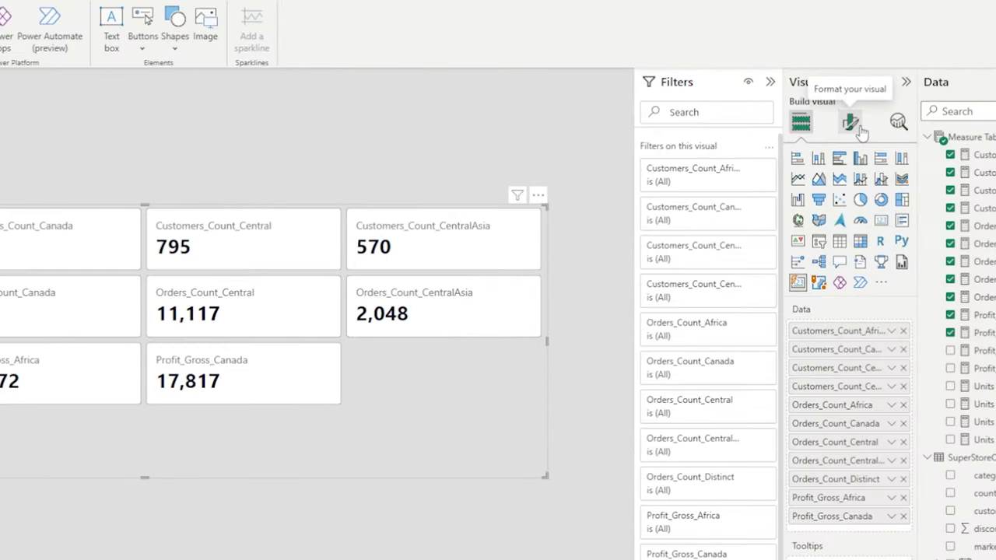
- Try an orange fill on all cards, then revert them to white
{"action": "left_click", "coordinate": [851, 122]}
{"action": "left_click", "coordinate": [827, 316]}
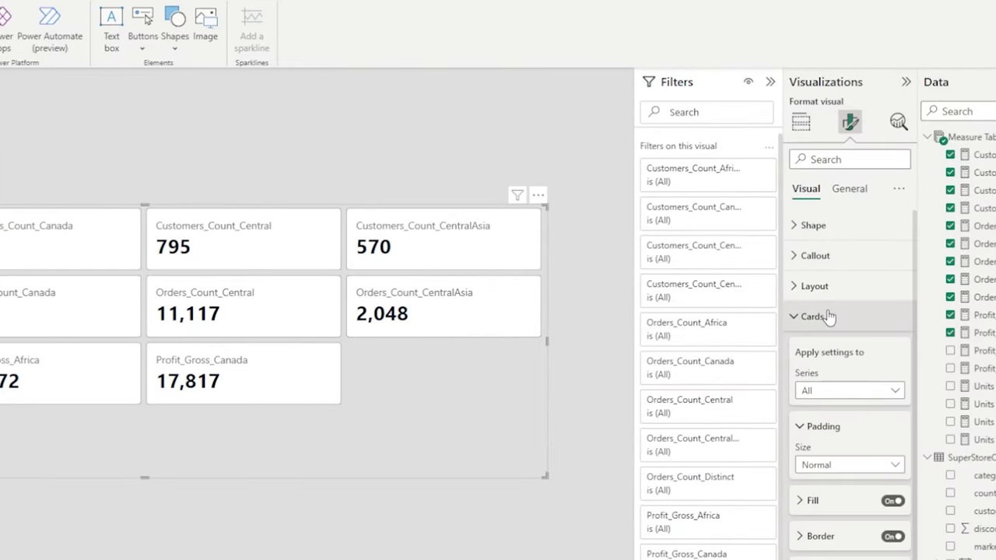
{"action": "left_click", "coordinate": [835, 274]}
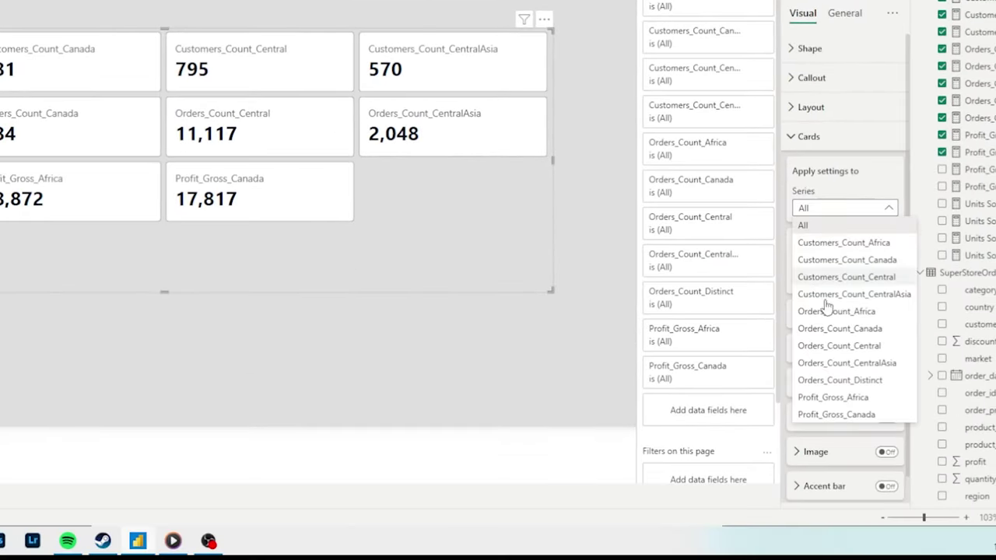
{"action": "left_click", "coordinate": [836, 232]}
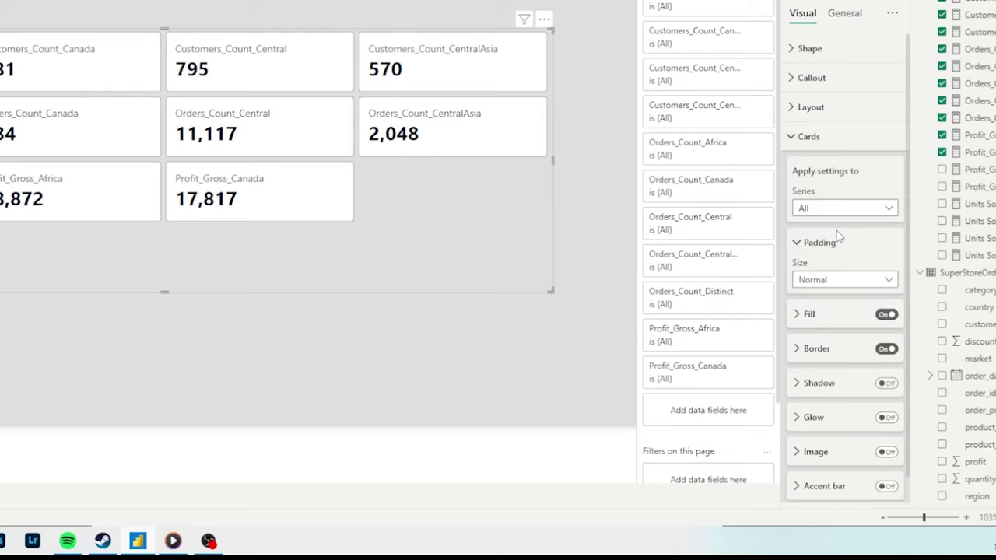
{"action": "scroll", "coordinate": [838, 241], "scroll_direction": "down", "scroll_amount": 1}
{"action": "left_click", "coordinate": [826, 287]}
{"action": "scroll", "coordinate": [824, 289], "scroll_direction": "down", "scroll_amount": 2}
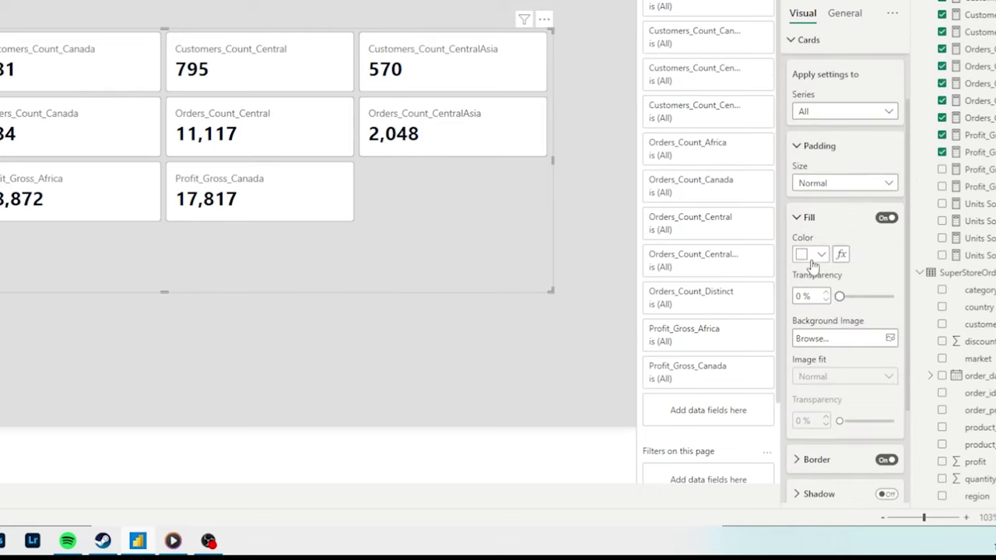
{"action": "left_click", "coordinate": [812, 255]}
{"action": "left_click", "coordinate": [850, 304]}
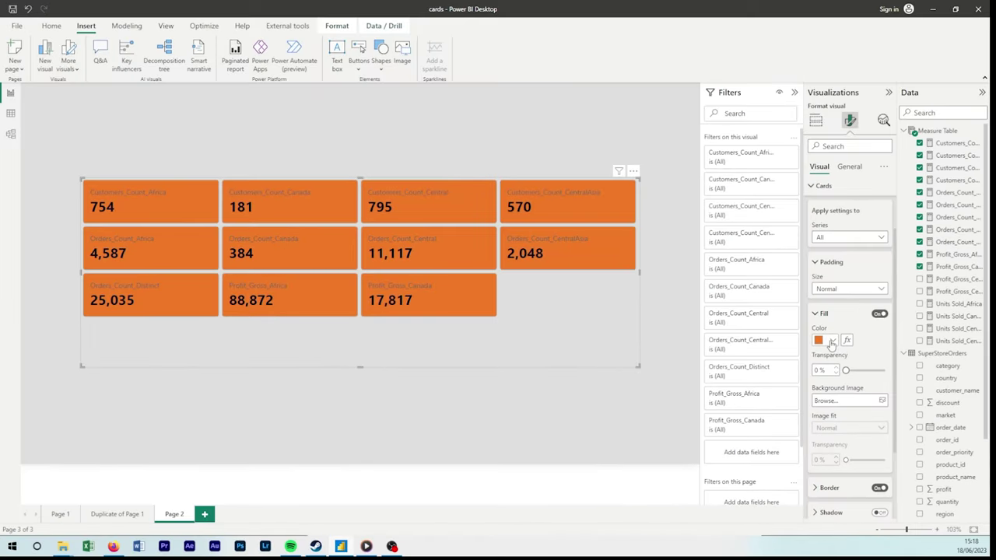
{"action": "left_click", "coordinate": [832, 342]}
{"action": "left_click", "coordinate": [825, 377]}
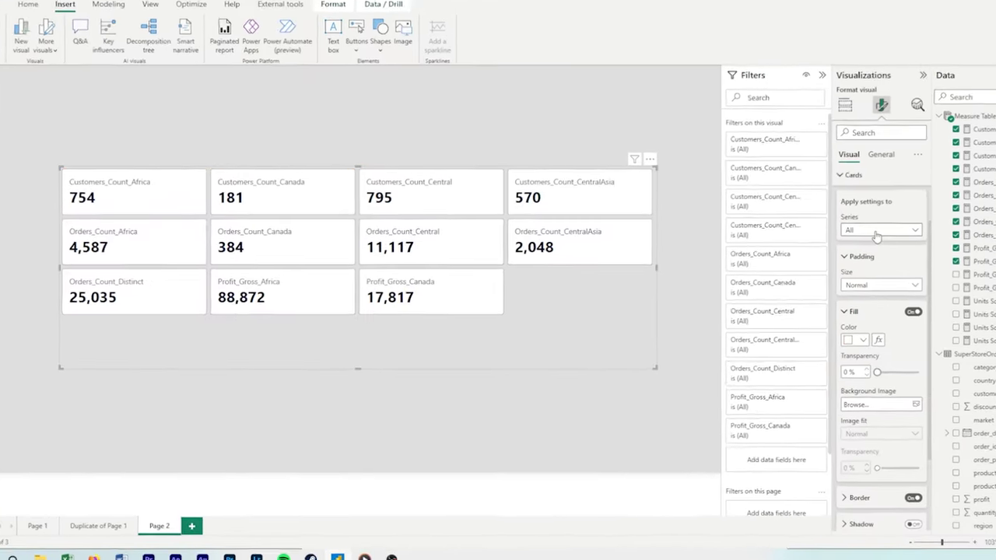
- Try orange fill on the Customers_Count_Africa card only, revert to white, and set Series back to All
{"action": "left_click", "coordinate": [849, 237]}
{"action": "left_click", "coordinate": [835, 262]}
{"action": "left_click", "coordinate": [907, 341]}
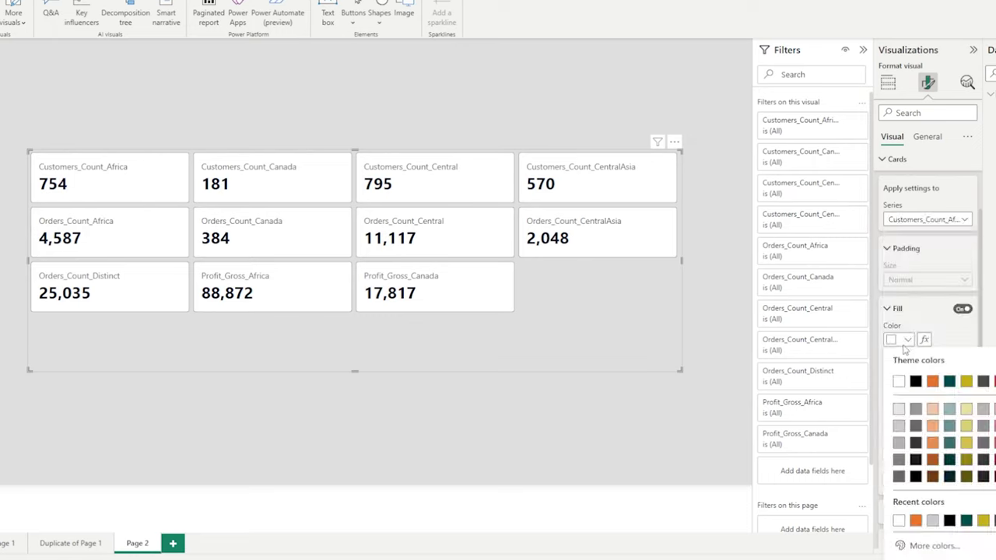
{"action": "left_click", "coordinate": [931, 381]}
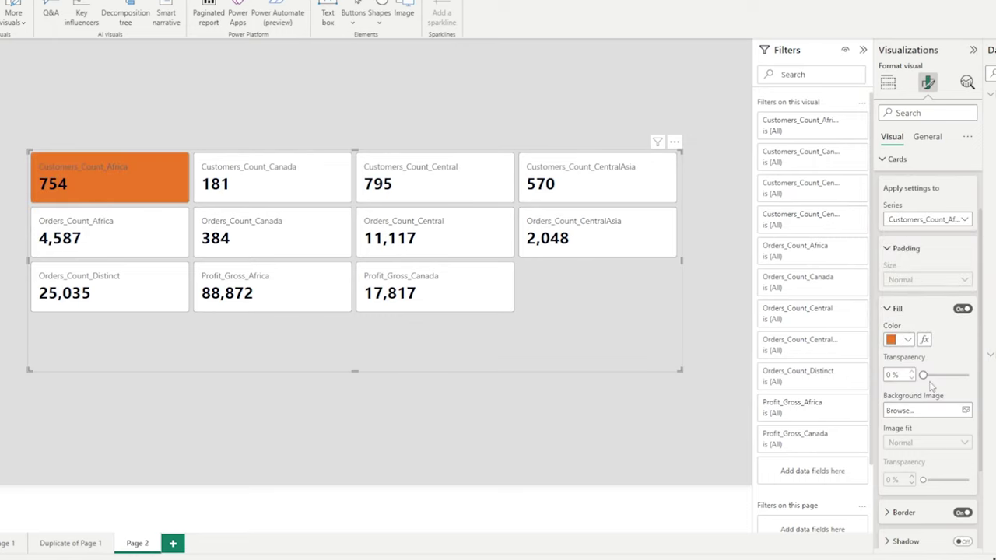
{"action": "left_click", "coordinate": [895, 343]}
{"action": "left_click", "coordinate": [896, 381]}
{"action": "left_click", "coordinate": [918, 223]}
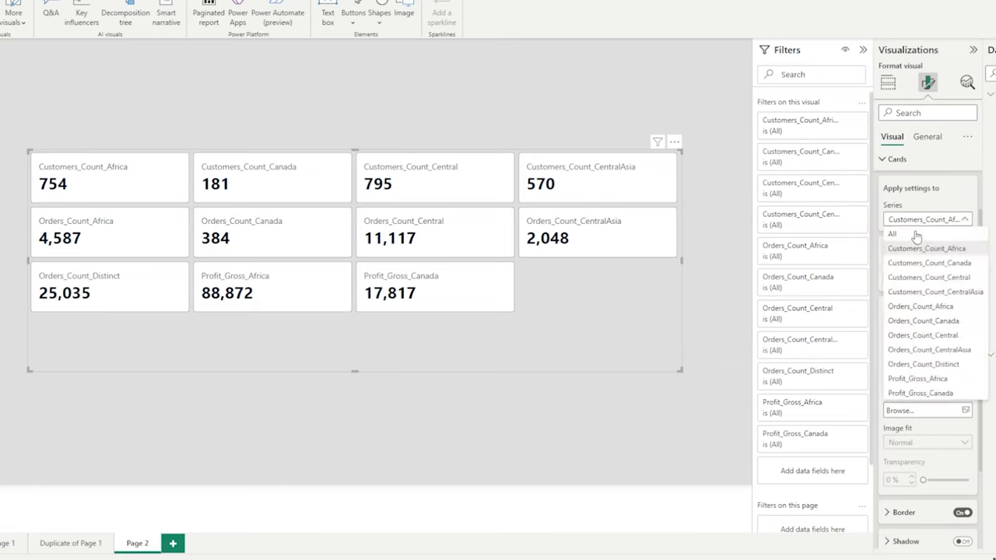
{"action": "left_click", "coordinate": [917, 235]}
- Test a 3 px card border, then set border width to 0 and turn borders off
{"action": "left_click", "coordinate": [889, 251]}
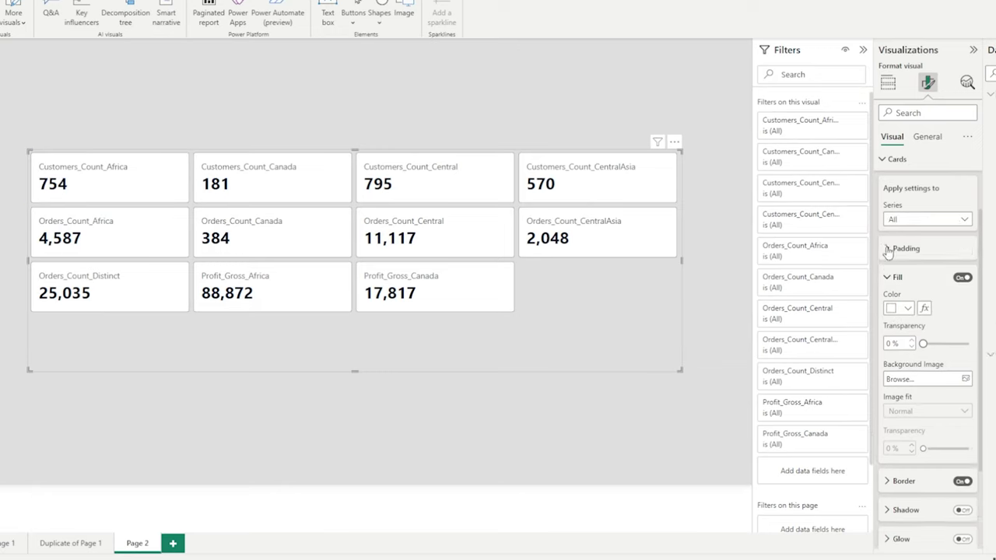
{"action": "scroll", "coordinate": [895, 288], "scroll_direction": "down", "scroll_amount": 1}
{"action": "left_click", "coordinate": [889, 220]}
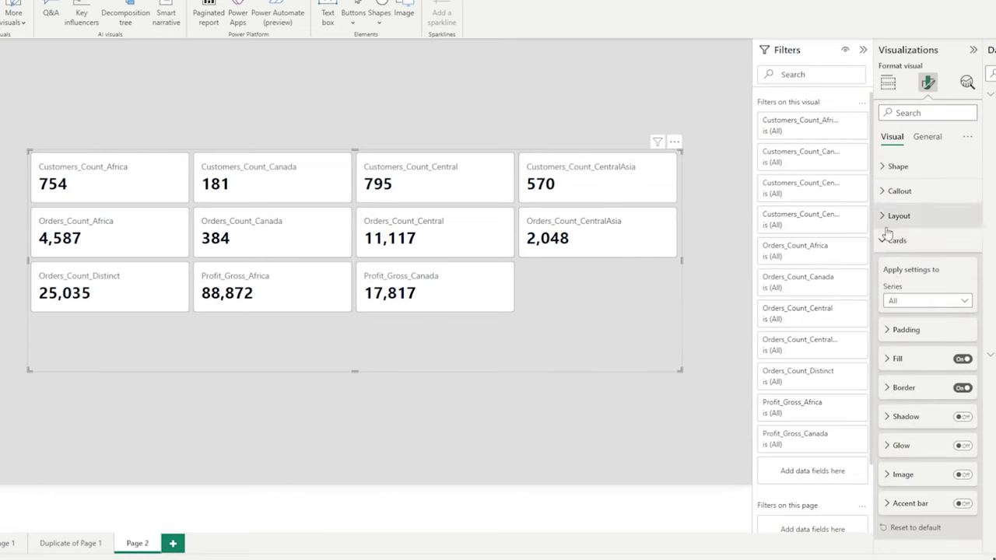
{"action": "left_click", "coordinate": [896, 387]}
{"action": "scroll", "coordinate": [895, 389], "scroll_direction": "down", "scroll_amount": 1}
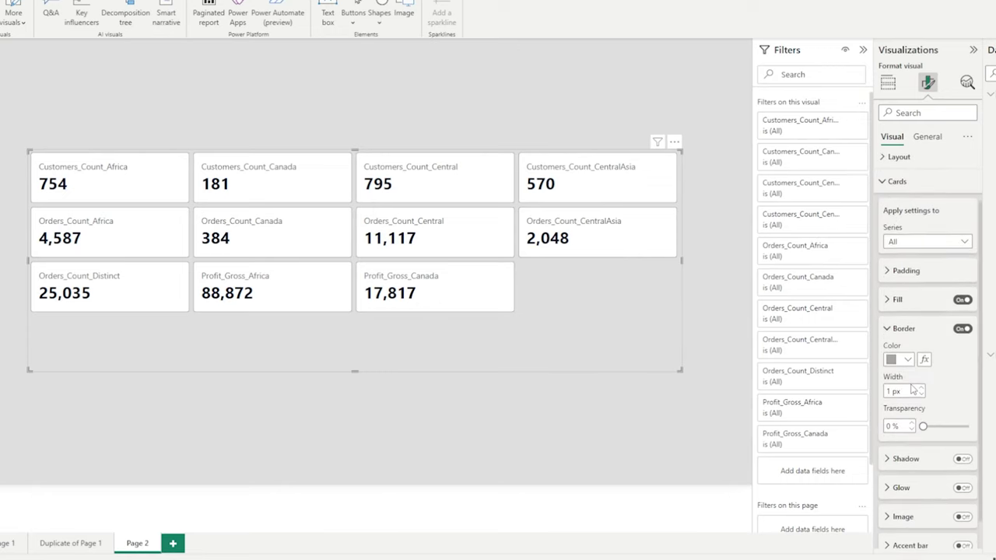
{"action": "left_click", "coordinate": [907, 359]}
{"action": "left_click", "coordinate": [922, 388]}
{"action": "left_click", "coordinate": [922, 388]}
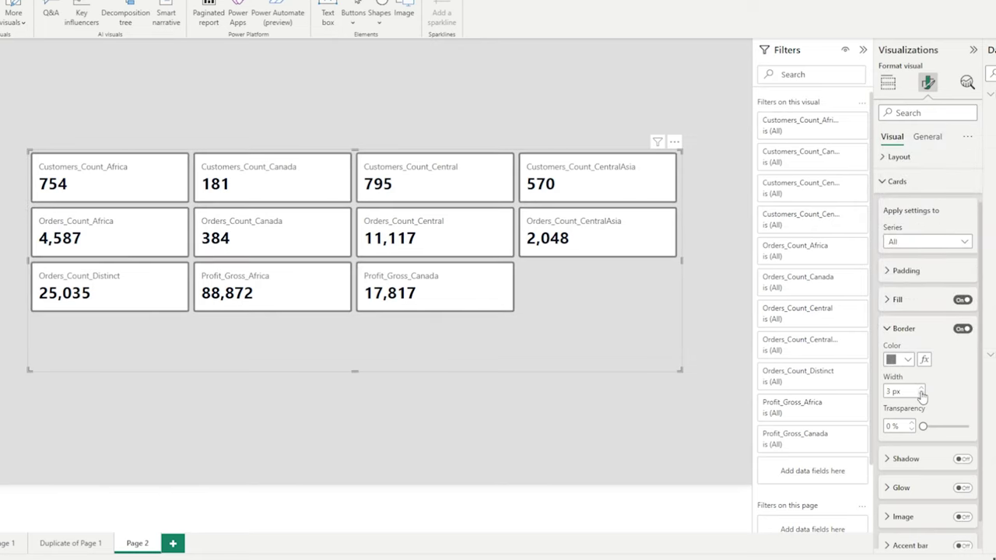
{"action": "left_click", "coordinate": [922, 395]}
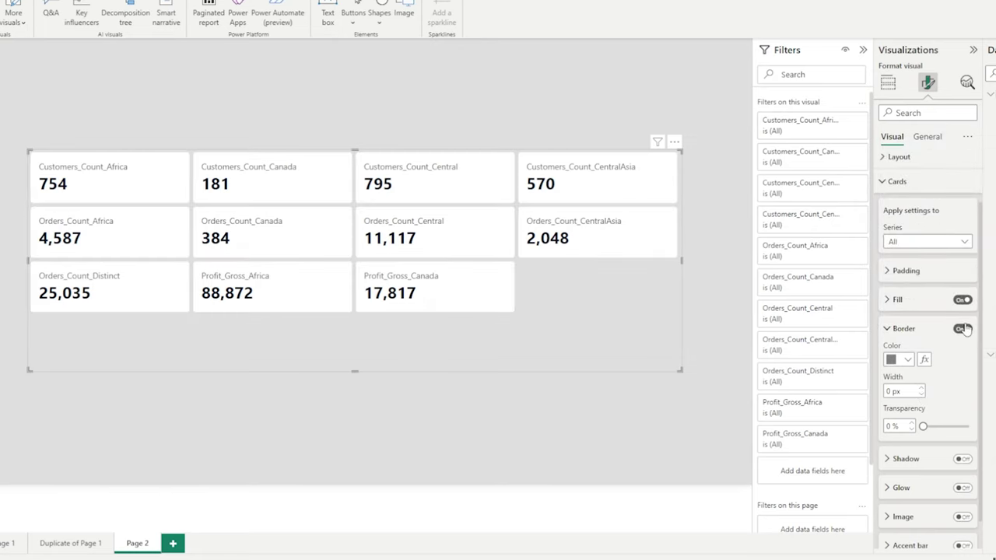
{"action": "left_click", "coordinate": [963, 329]}
- Toggle card drop shadows on and back off
{"action": "scroll", "coordinate": [950, 373], "scroll_direction": "down", "scroll_amount": 1}
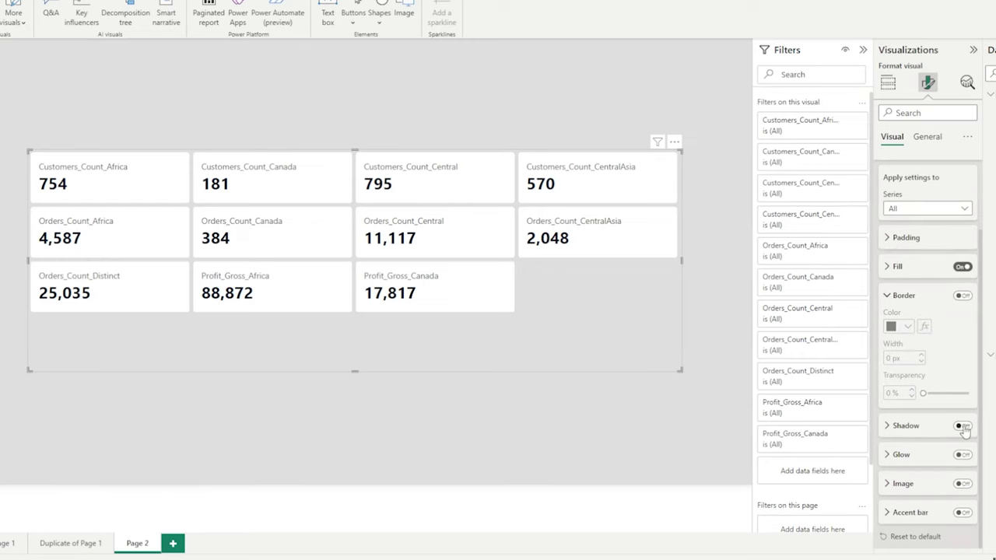
{"action": "left_click", "coordinate": [962, 427]}
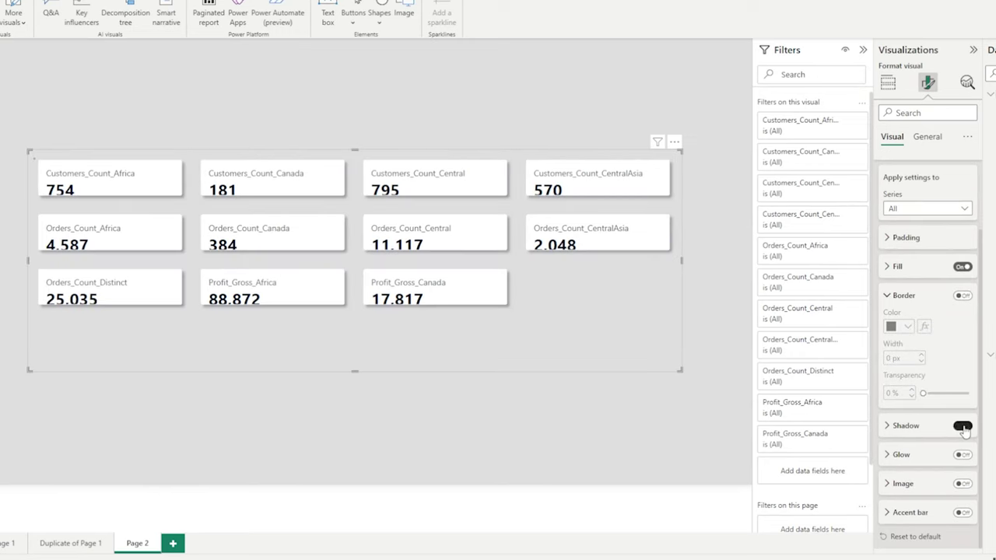
{"action": "left_click", "coordinate": [963, 427]}
- Turn on card images and load people.jpg for the Customers_Count_Africa card
{"action": "left_click", "coordinate": [962, 484]}
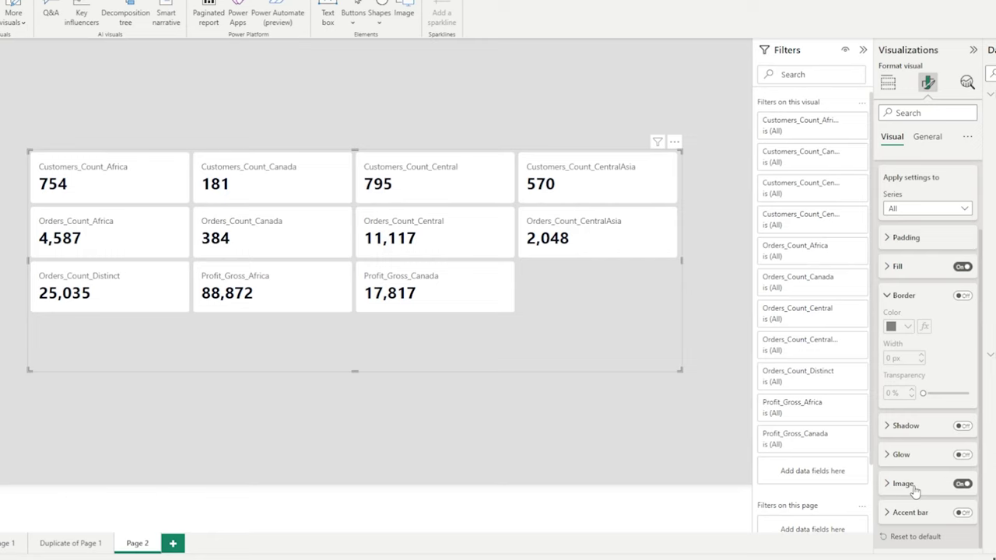
{"action": "left_click", "coordinate": [902, 484]}
{"action": "left_click", "coordinate": [914, 218]}
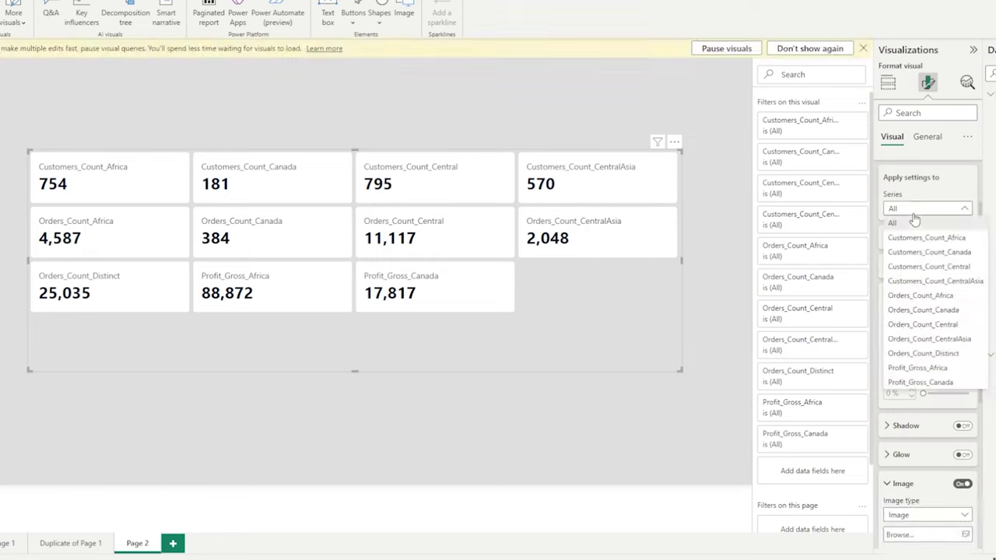
{"action": "left_click", "coordinate": [914, 239]}
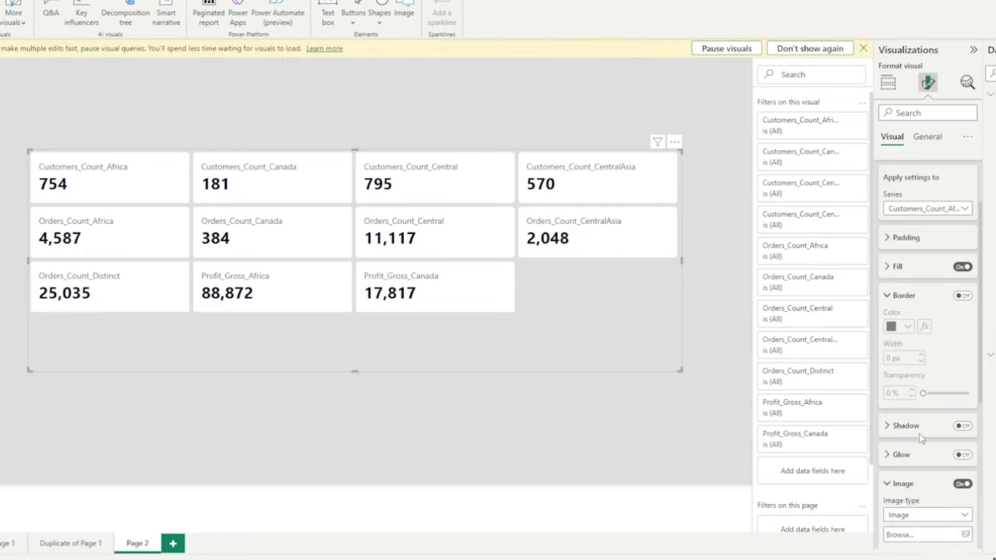
{"action": "scroll", "coordinate": [920, 439], "scroll_direction": "down", "scroll_amount": 3}
{"action": "left_click", "coordinate": [964, 415]}
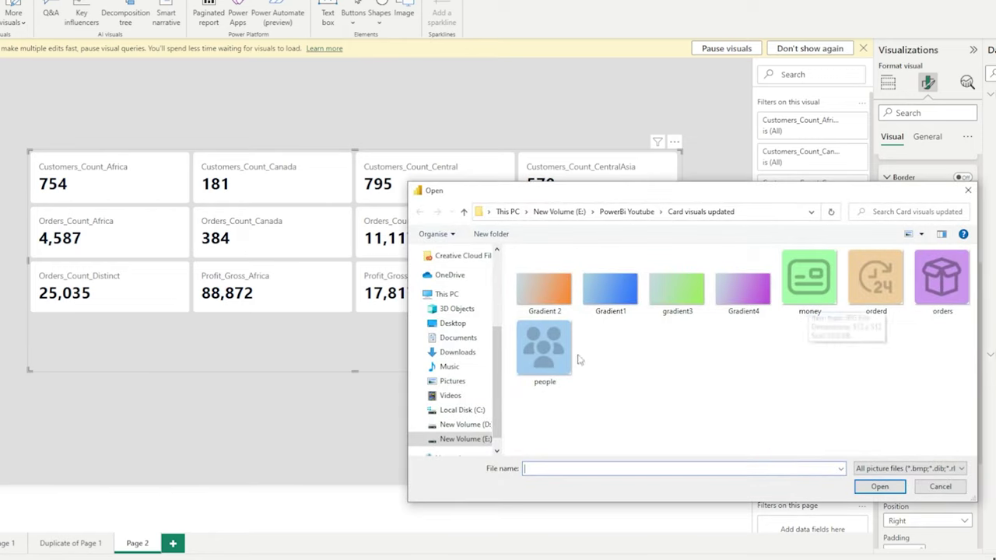
{"action": "double_click", "coordinate": [548, 352]}
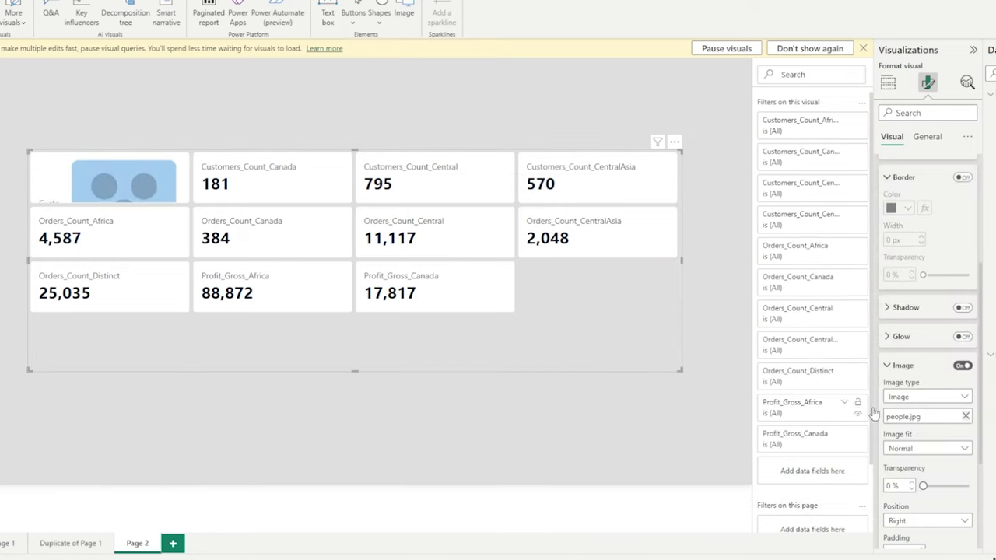
- Set the image to Fit, positioned Left at 32 px, and make the card grid taller
{"action": "left_click", "coordinate": [918, 449]}
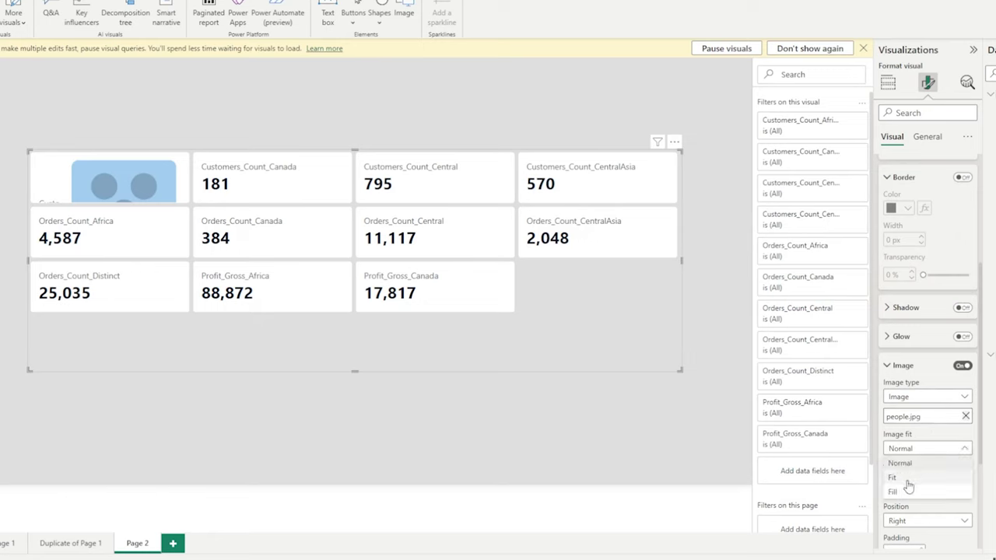
{"action": "left_click", "coordinate": [907, 477]}
{"action": "scroll", "coordinate": [909, 485], "scroll_direction": "down", "scroll_amount": 3}
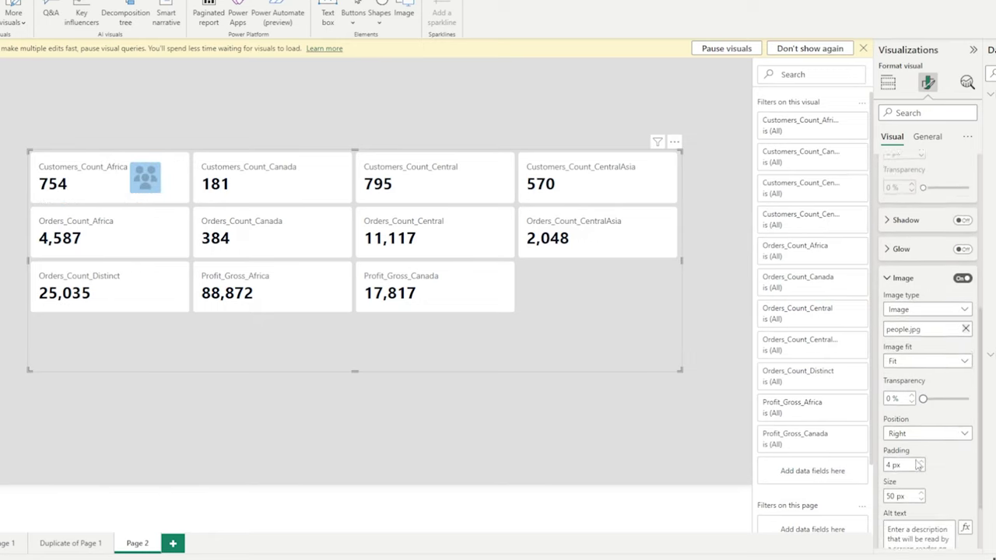
{"action": "left_click", "coordinate": [921, 405]}
{"action": "left_click", "coordinate": [911, 416]}
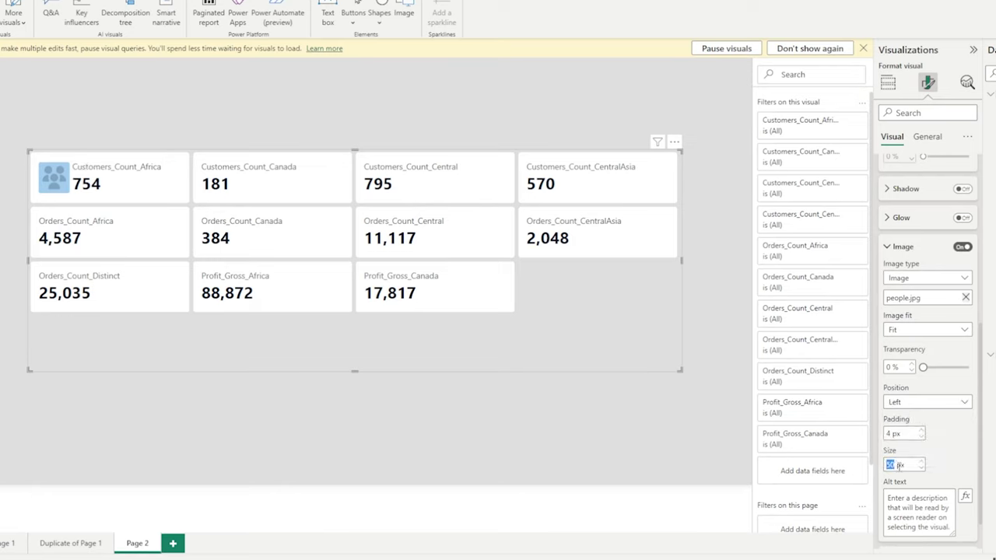
{"action": "type", "text": "32"}
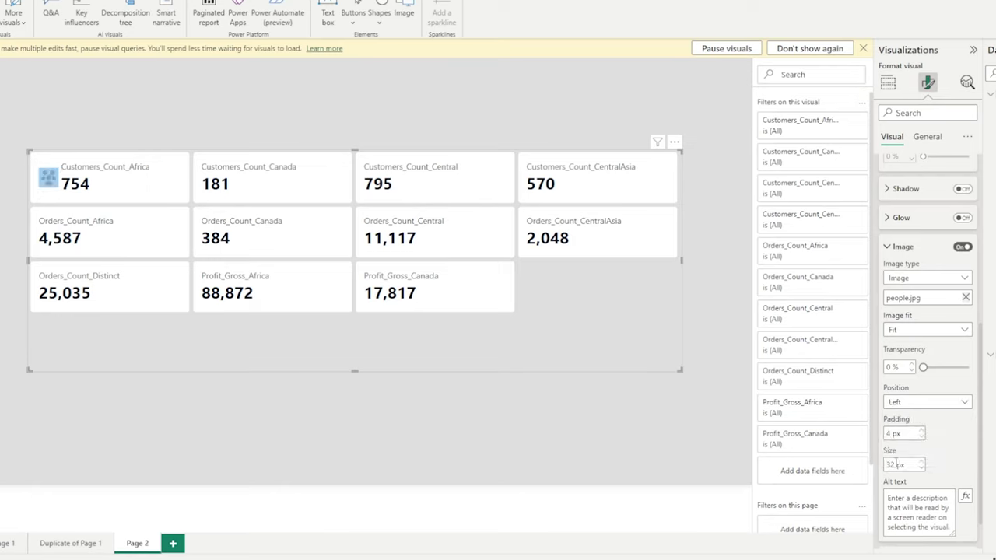
{"action": "left_click_drag", "start_coordinate": [356, 372], "coordinate": [359, 433]}
{"action": "left_click_drag", "start_coordinate": [426, 405], "coordinate": [427, 401]}
- Keep the uploaded image type and turn on 4 px accent bars along the card tops
{"action": "left_click", "coordinate": [915, 281]}
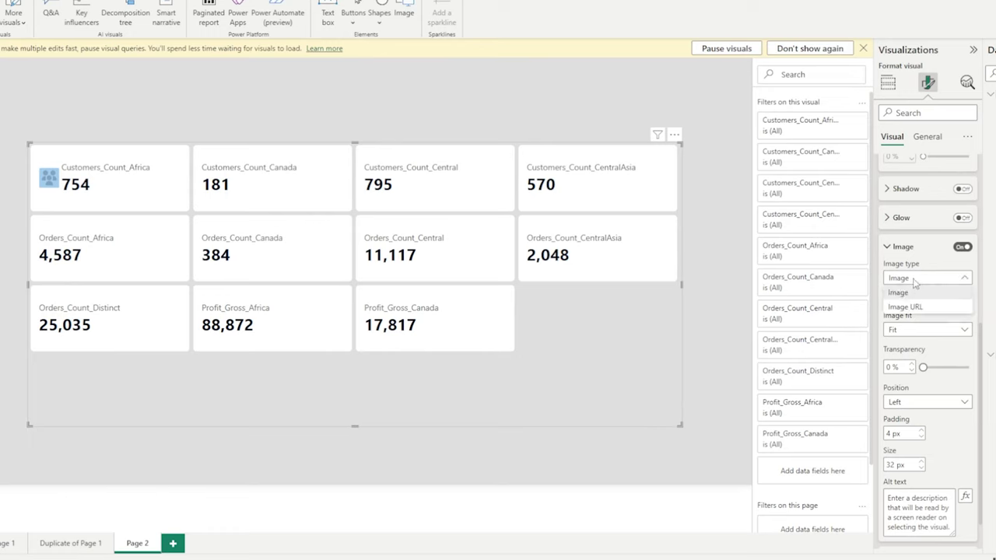
{"action": "left_click", "coordinate": [913, 293]}
{"action": "scroll", "coordinate": [911, 264], "scroll_direction": "up", "scroll_amount": 5}
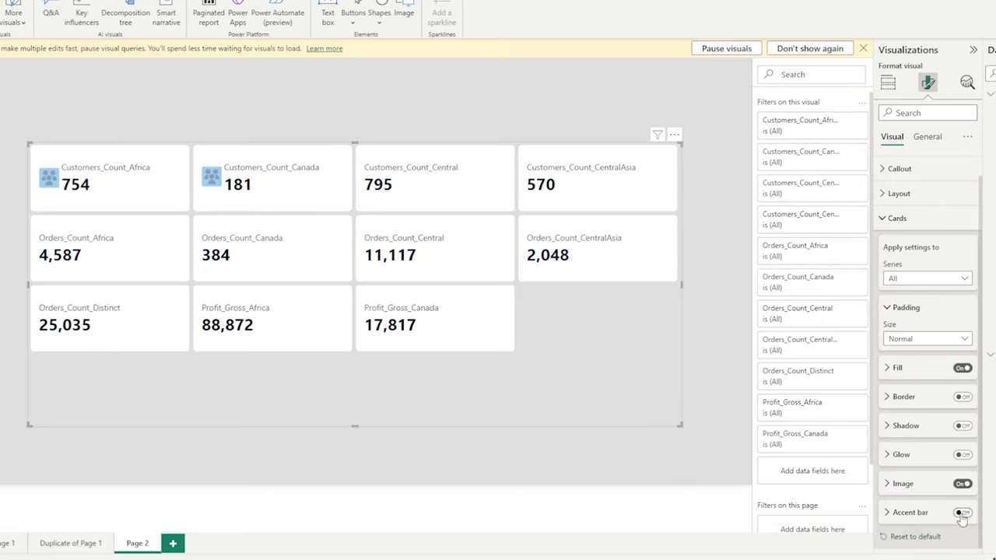
{"action": "left_click", "coordinate": [963, 514]}
{"action": "left_click", "coordinate": [907, 513]}
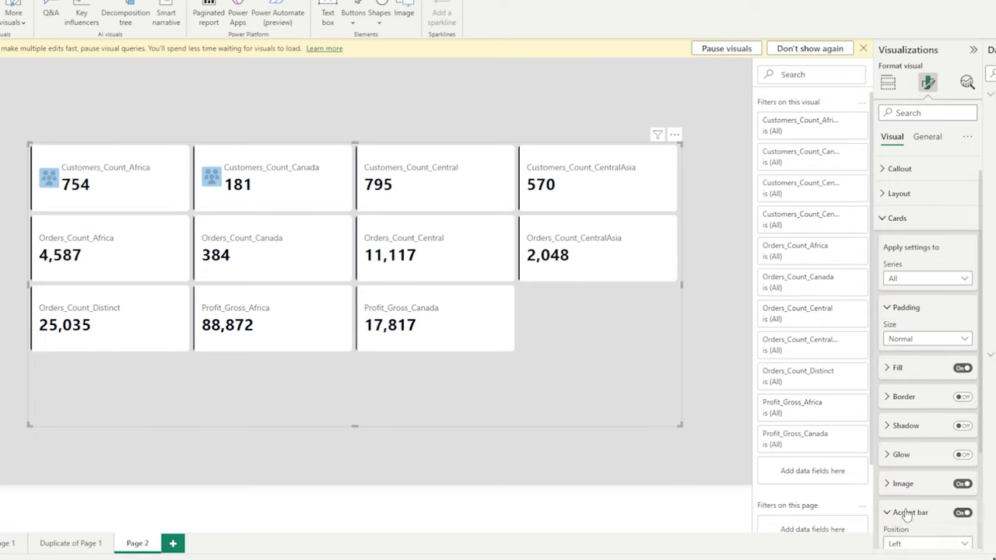
{"action": "left_click", "coordinate": [910, 419]}
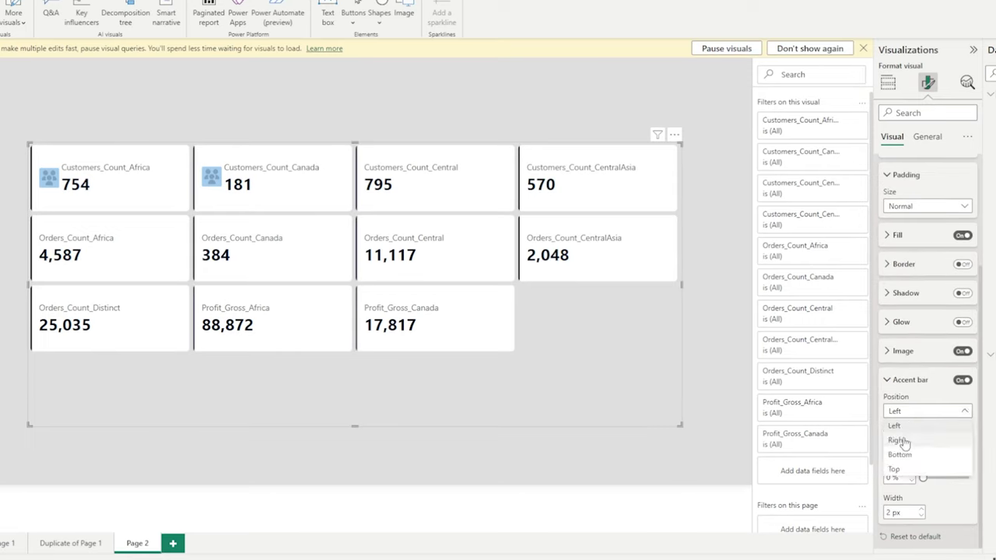
{"action": "key", "text": "Escape"}
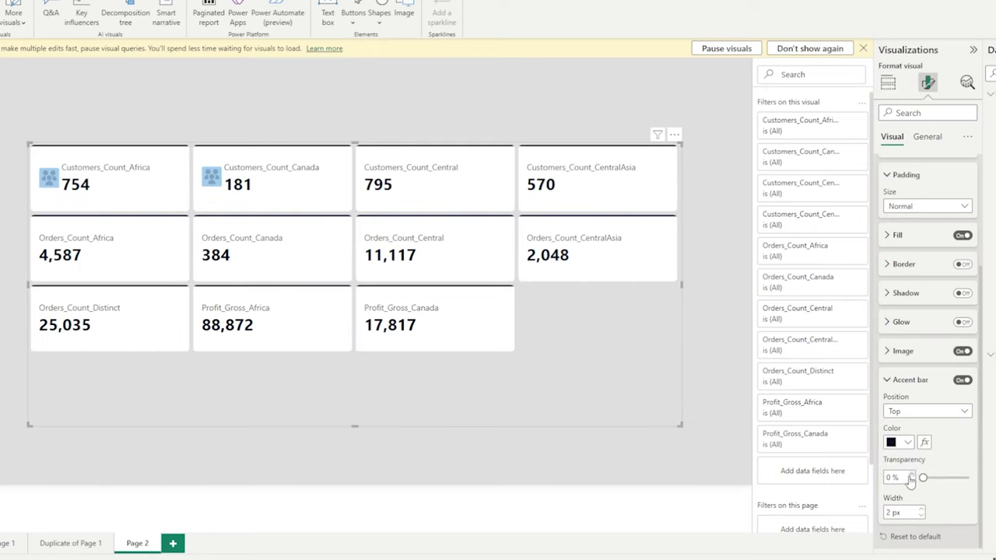
{"action": "left_click", "coordinate": [922, 509]}
{"action": "left_click", "coordinate": [922, 510]}
- Make the accent bars grey, 6 px wide, along each card's left edge
{"action": "left_click", "coordinate": [903, 442]}
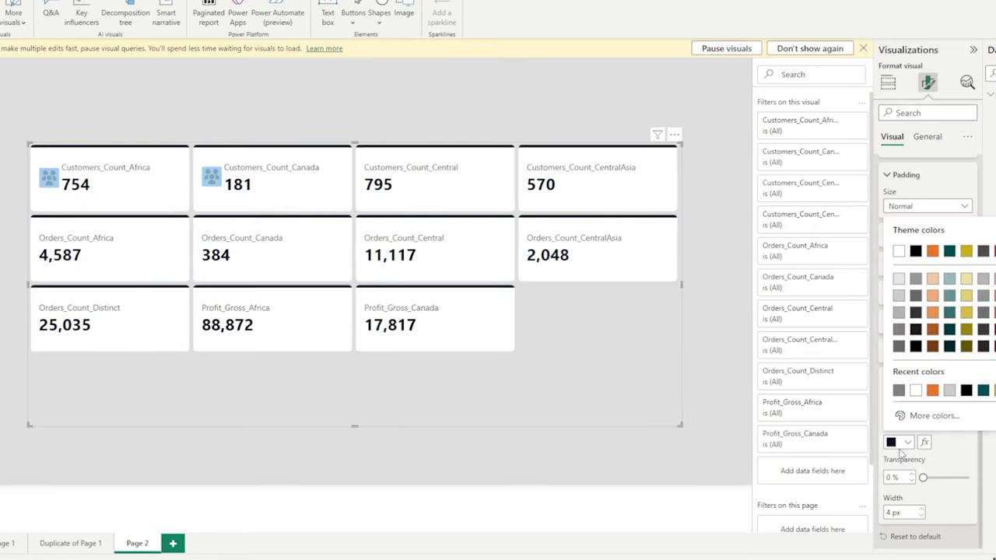
{"action": "left_click", "coordinate": [901, 335]}
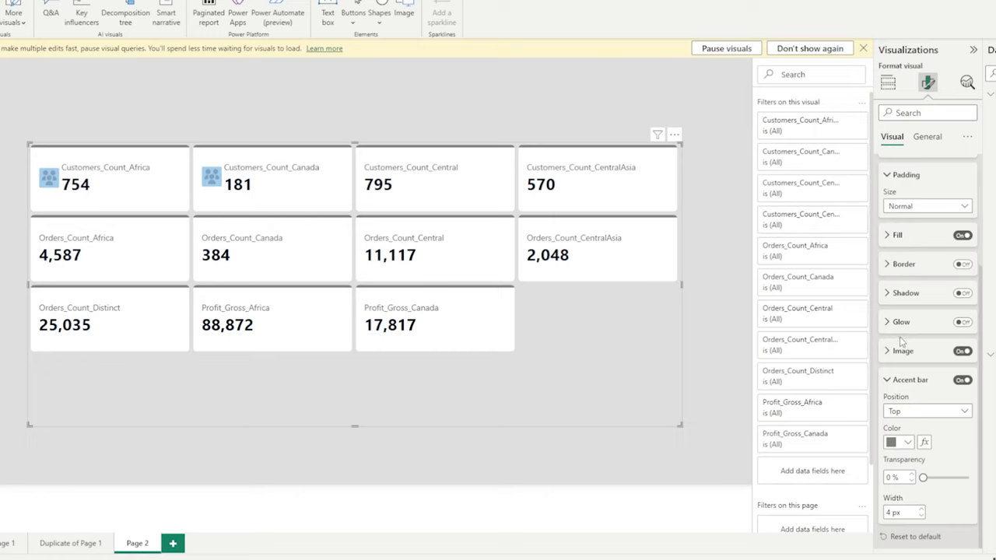
{"action": "left_click", "coordinate": [922, 510]}
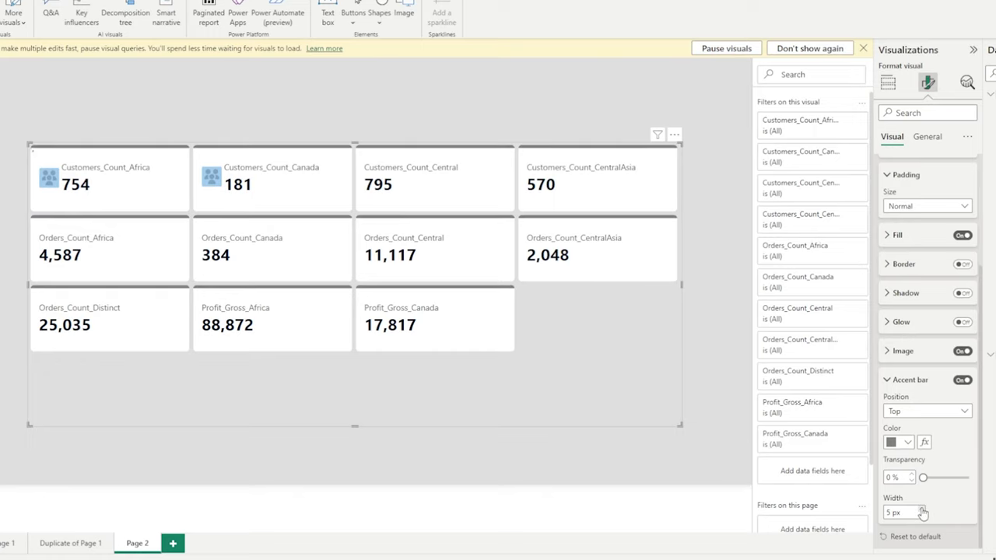
{"action": "left_click", "coordinate": [922, 509]}
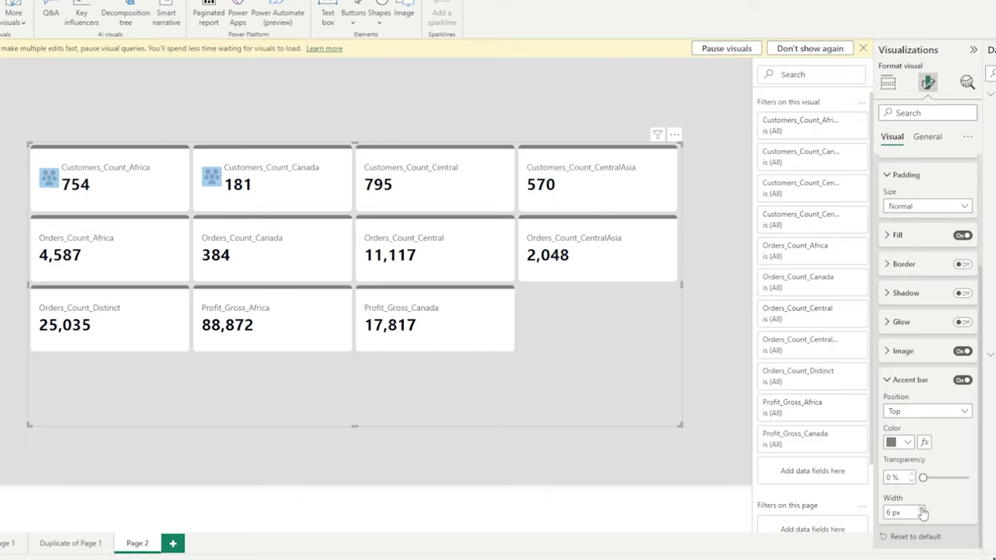
{"action": "left_click", "coordinate": [902, 411]}
{"action": "left_click", "coordinate": [905, 430]}
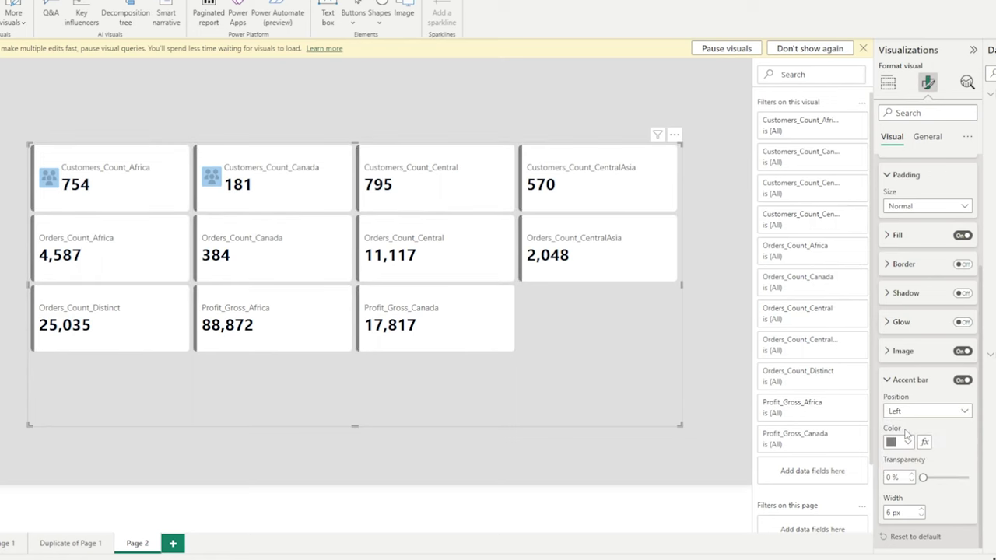
- Reselect the card visual and expand its Cards formatting settings
{"action": "left_click", "coordinate": [710, 424]}
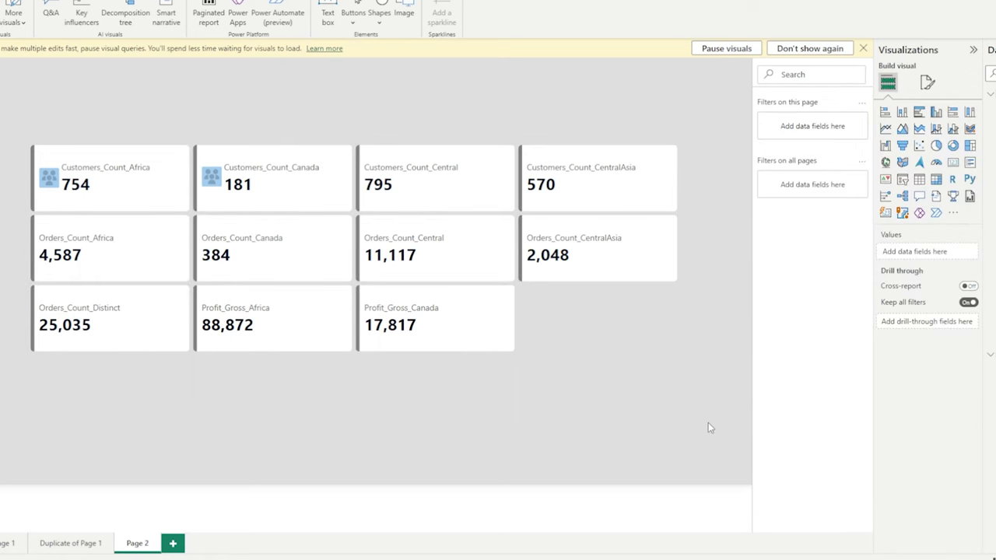
{"action": "left_click", "coordinate": [635, 407]}
{"action": "left_click", "coordinate": [928, 83]}
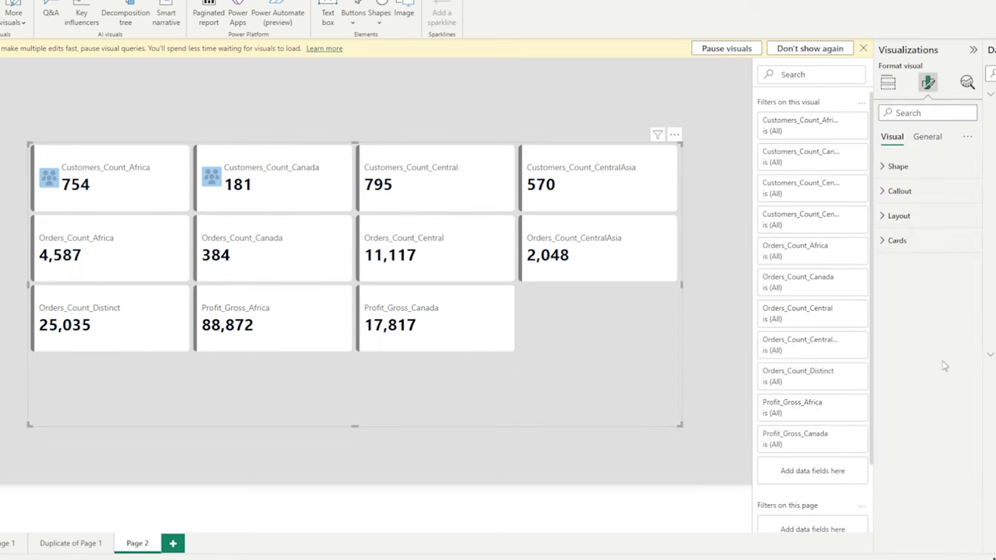
{"action": "left_click", "coordinate": [897, 241]}
- Move the accent bars to the bottom of the cards
{"action": "scroll", "coordinate": [930, 456], "scroll_direction": "down", "scroll_amount": 2}
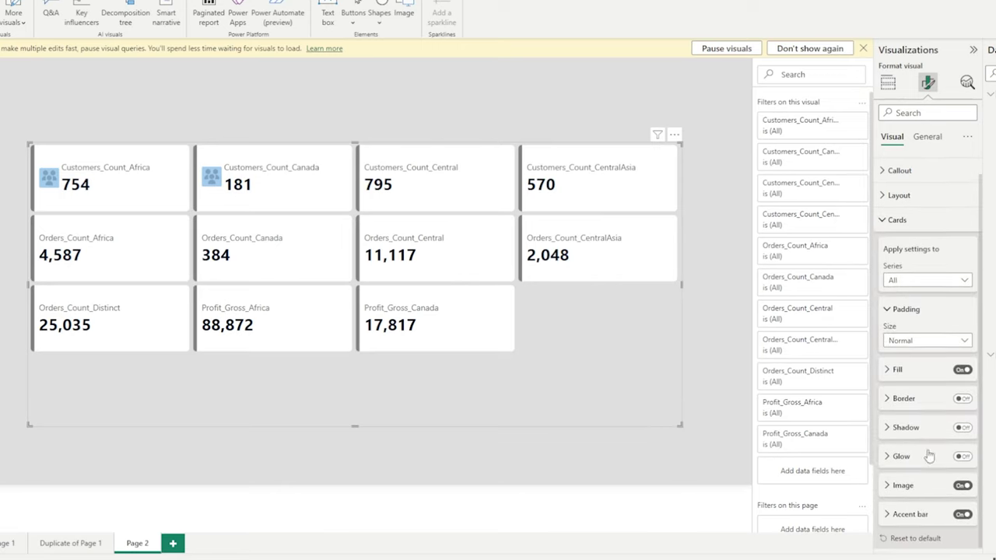
{"action": "left_click", "coordinate": [911, 513]}
{"action": "scroll", "coordinate": [914, 511], "scroll_direction": "down", "scroll_amount": 2}
{"action": "left_click", "coordinate": [925, 412]}
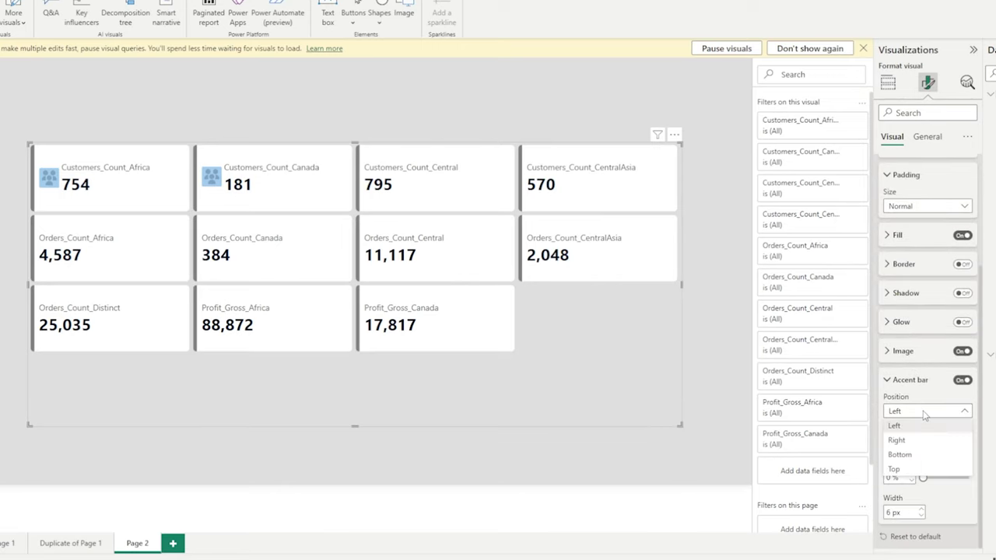
{"action": "left_click", "coordinate": [901, 455]}
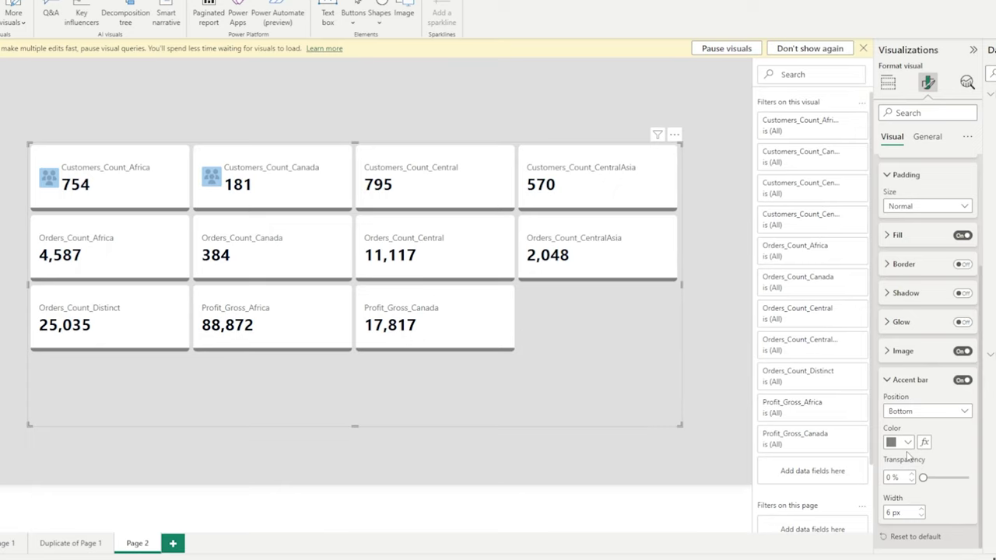
- Colour the Customers_Count_Africa card's accent bar orange
{"action": "scroll", "coordinate": [933, 330], "scroll_direction": "up", "scroll_amount": 3}
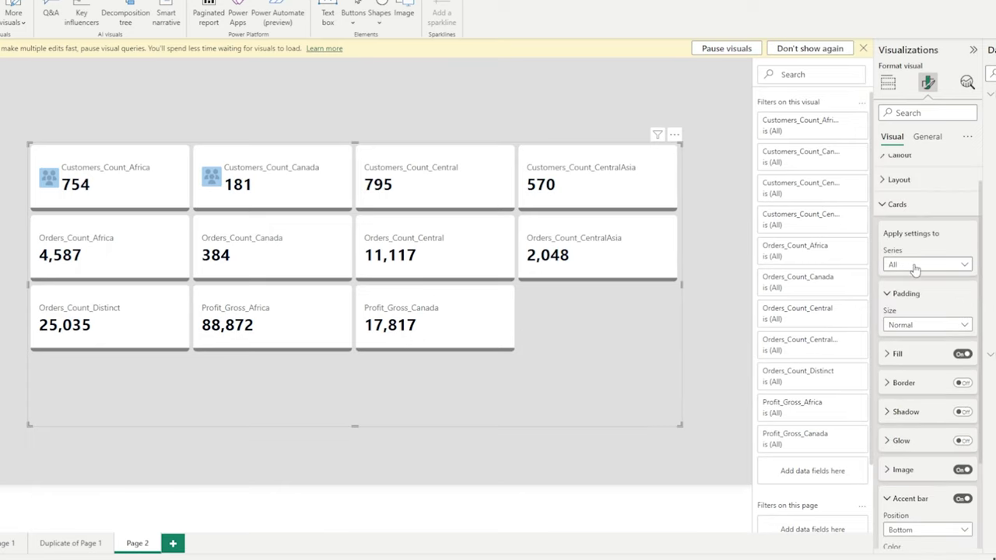
{"action": "left_click", "coordinate": [915, 268]}
{"action": "left_click", "coordinate": [912, 294]}
{"action": "scroll", "coordinate": [913, 312], "scroll_direction": "down", "scroll_amount": 3}
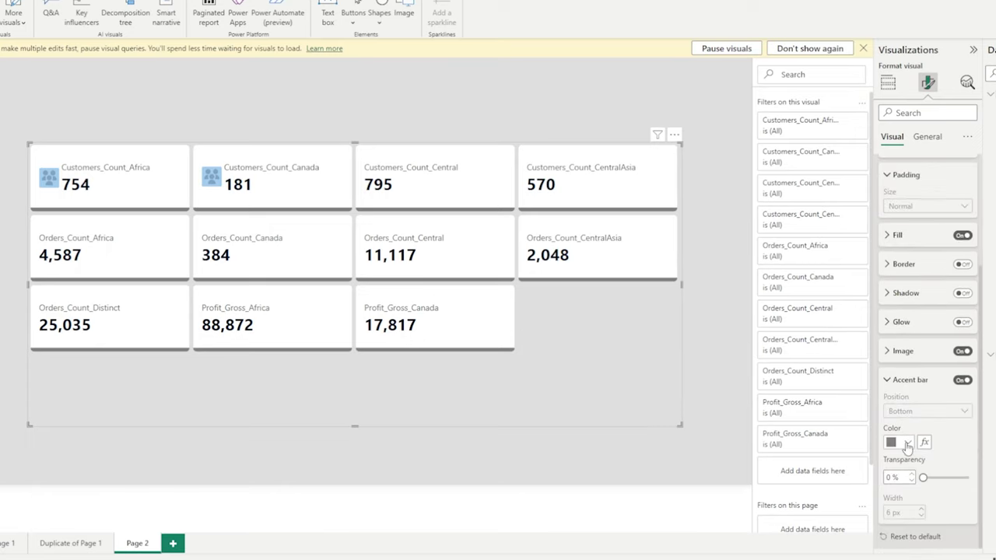
{"action": "left_click", "coordinate": [907, 443]}
{"action": "left_click", "coordinate": [907, 445]}
{"action": "left_click", "coordinate": [907, 443]}
{"action": "left_click", "coordinate": [933, 399]}
- Colour the Customers_Count_Canada card's accent bar dark teal
{"action": "scroll", "coordinate": [922, 277], "scroll_direction": "up", "scroll_amount": 1}
{"action": "scroll", "coordinate": [922, 287], "scroll_direction": "up", "scroll_amount": 2}
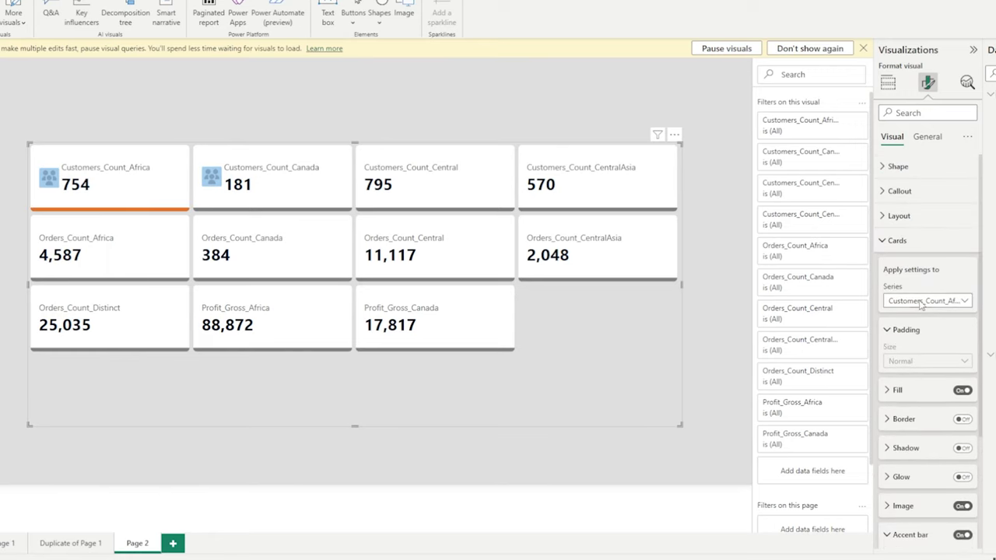
{"action": "left_click", "coordinate": [921, 302]}
{"action": "left_click", "coordinate": [911, 345]}
{"action": "scroll", "coordinate": [911, 345], "scroll_direction": "down", "scroll_amount": 3}
{"action": "left_click", "coordinate": [907, 444]}
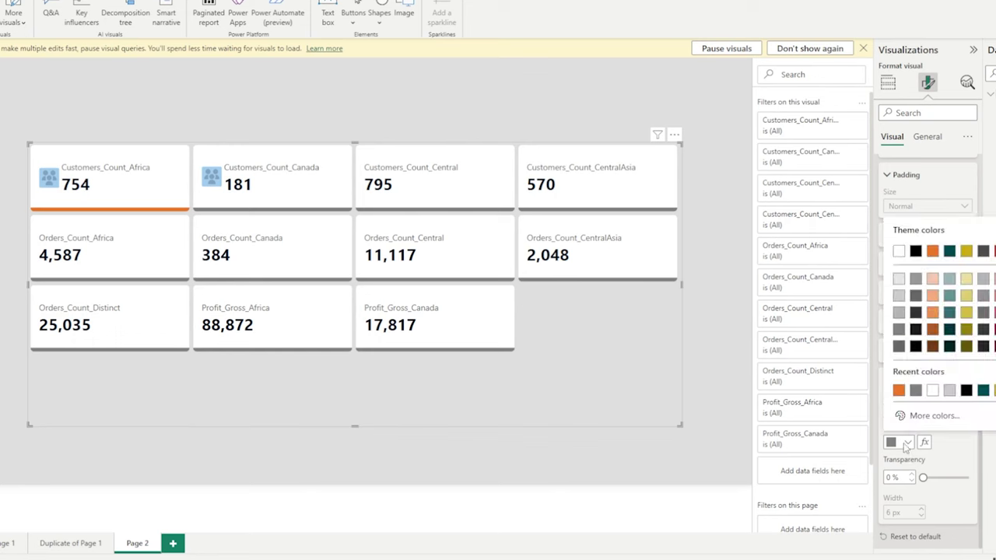
{"action": "left_click", "coordinate": [949, 251]}
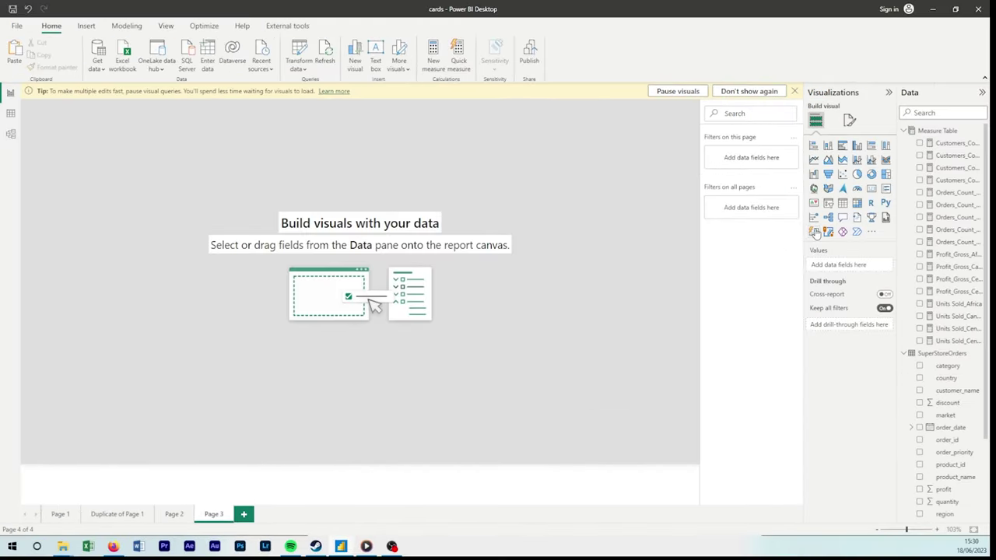
- Insert a card with the four Customers_Count measures (Africa, Canada, Central, CentralAsia), centred and widened
{"action": "left_click", "coordinate": [814, 232]}
{"action": "left_click", "coordinate": [920, 143]}
{"action": "left_click", "coordinate": [920, 156]}
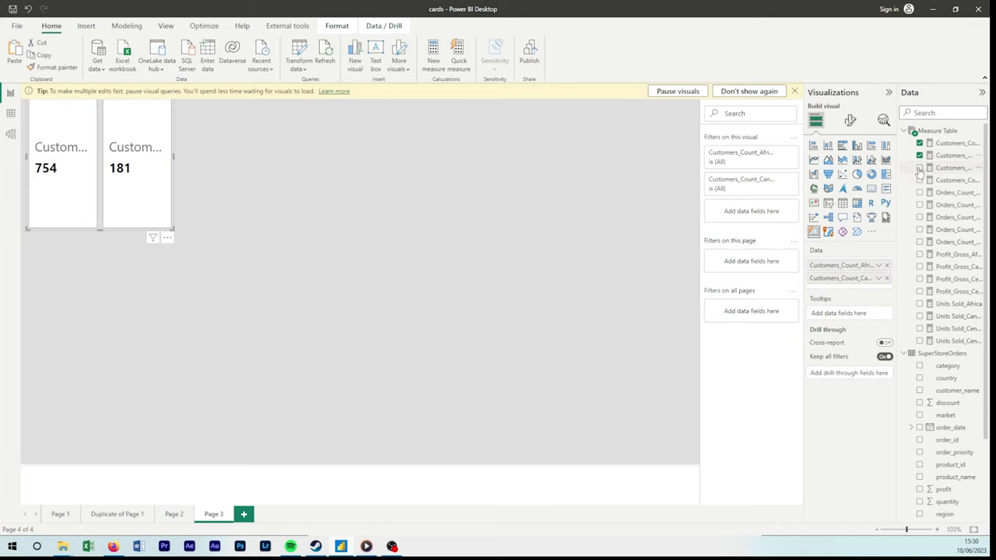
{"action": "left_click", "coordinate": [920, 168]}
{"action": "left_click", "coordinate": [920, 180]}
{"action": "left_click_drag", "start_coordinate": [103, 204], "coordinate": [272, 313]}
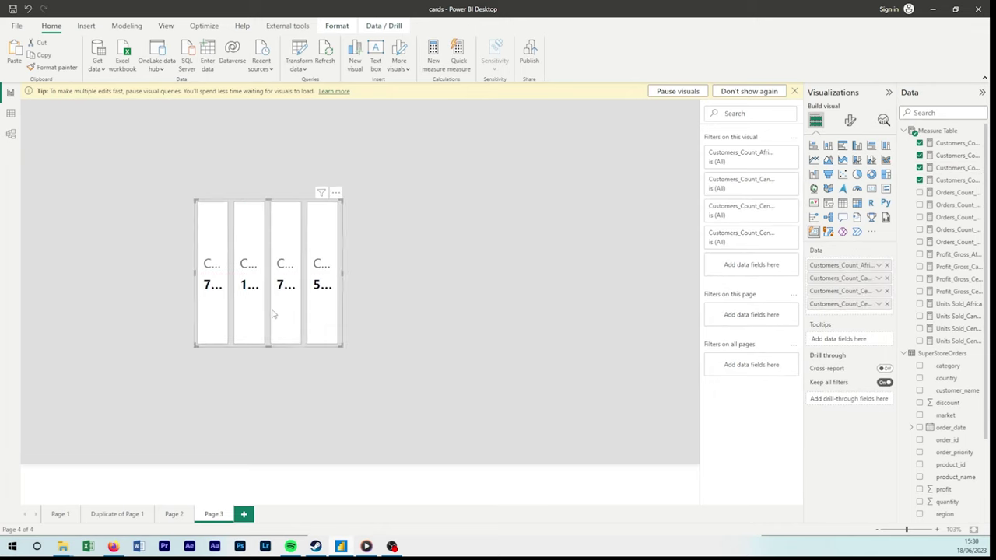
{"action": "left_click_drag", "start_coordinate": [342, 271], "coordinate": [500, 284]}
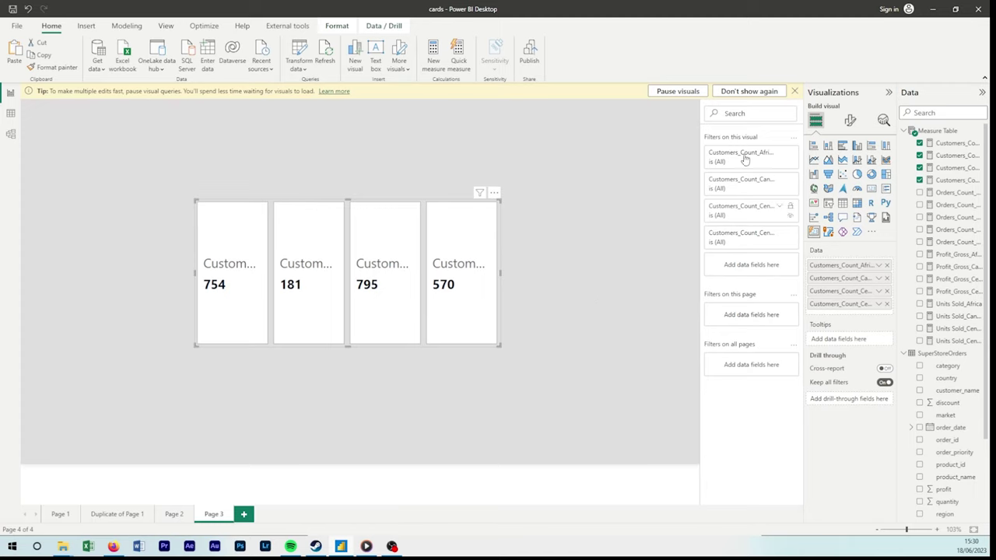
- Set the card layout to Vertical with 0 px spacing, then enlarge the visual
{"action": "left_click", "coordinate": [850, 120]}
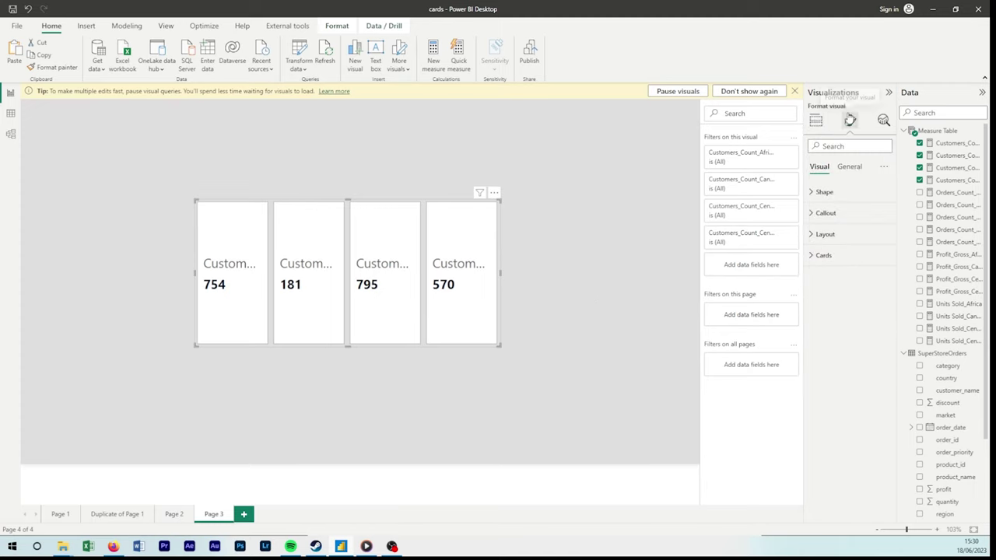
{"action": "left_click", "coordinate": [853, 233]}
{"action": "left_click", "coordinate": [847, 298]}
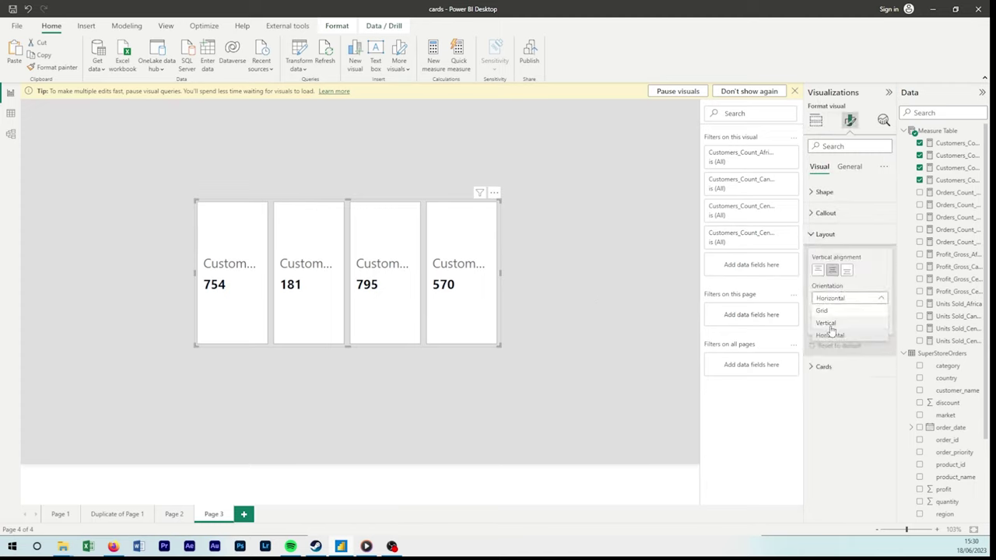
{"action": "left_click", "coordinate": [826, 323]}
{"action": "left_click", "coordinate": [843, 327]}
{"action": "left_click", "coordinate": [843, 327]}
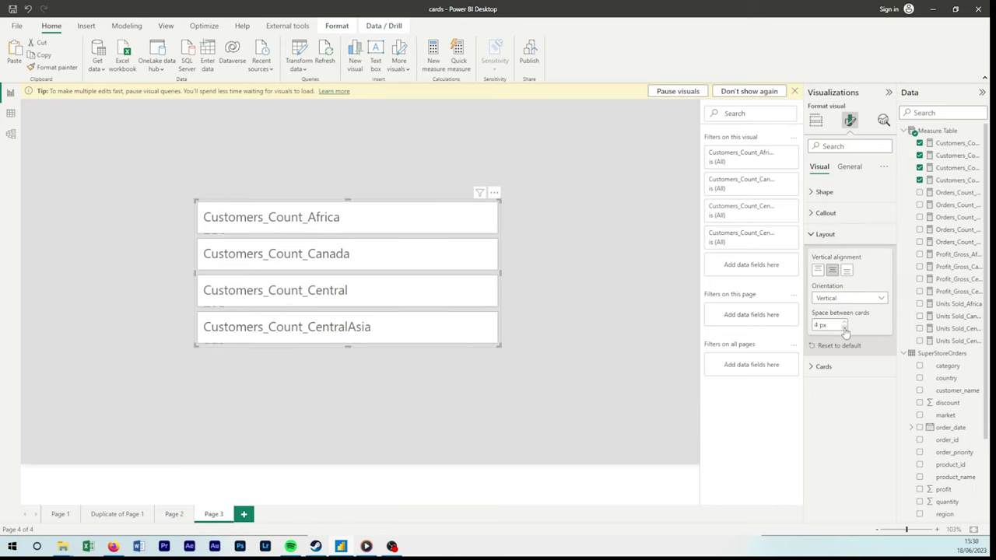
{"action": "left_click", "coordinate": [843, 327]}
{"action": "left_click", "coordinate": [843, 328]}
{"action": "left_click", "coordinate": [844, 327]}
{"action": "left_click", "coordinate": [843, 327]}
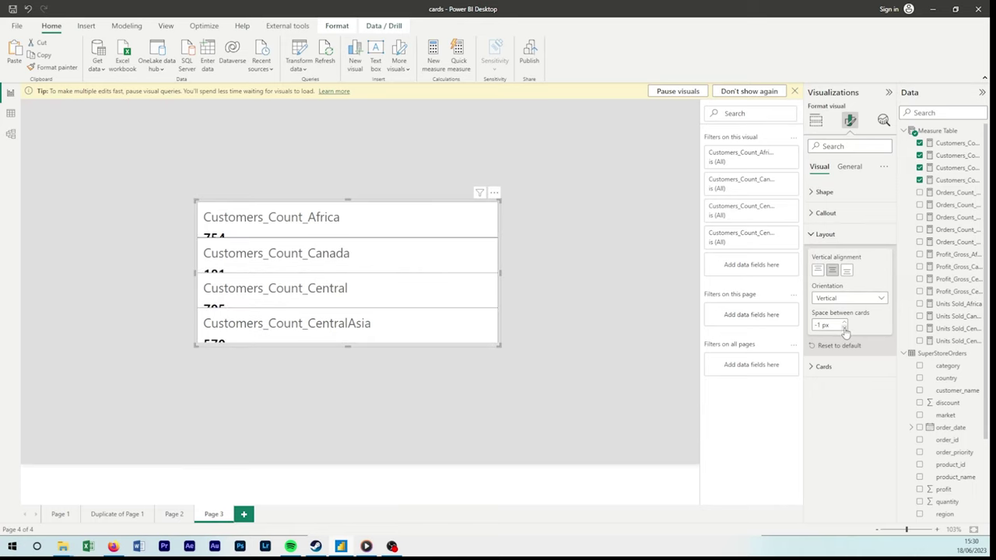
{"action": "left_click", "coordinate": [846, 323]}
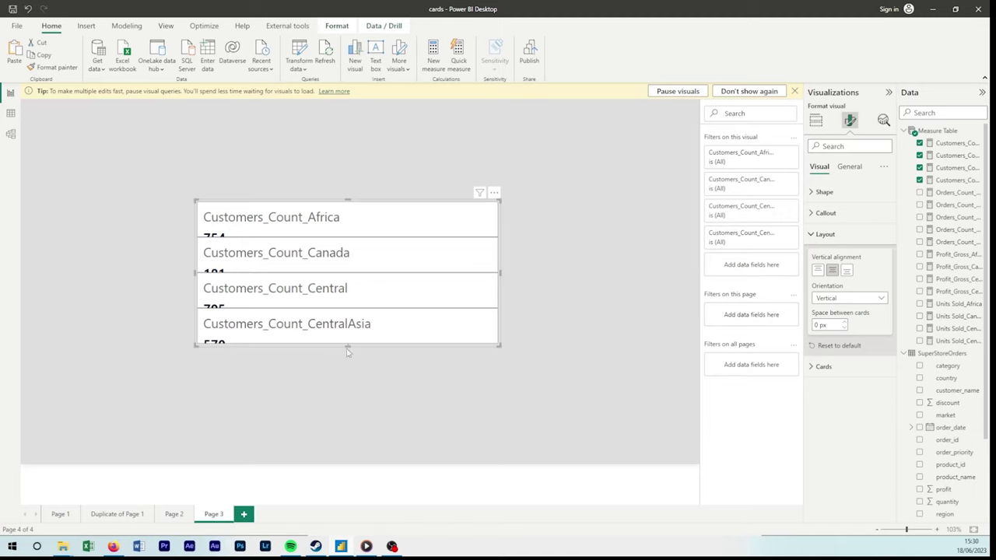
{"action": "left_click_drag", "start_coordinate": [346, 348], "coordinate": [334, 410]}
{"action": "left_click_drag", "start_coordinate": [342, 373], "coordinate": [330, 389]}
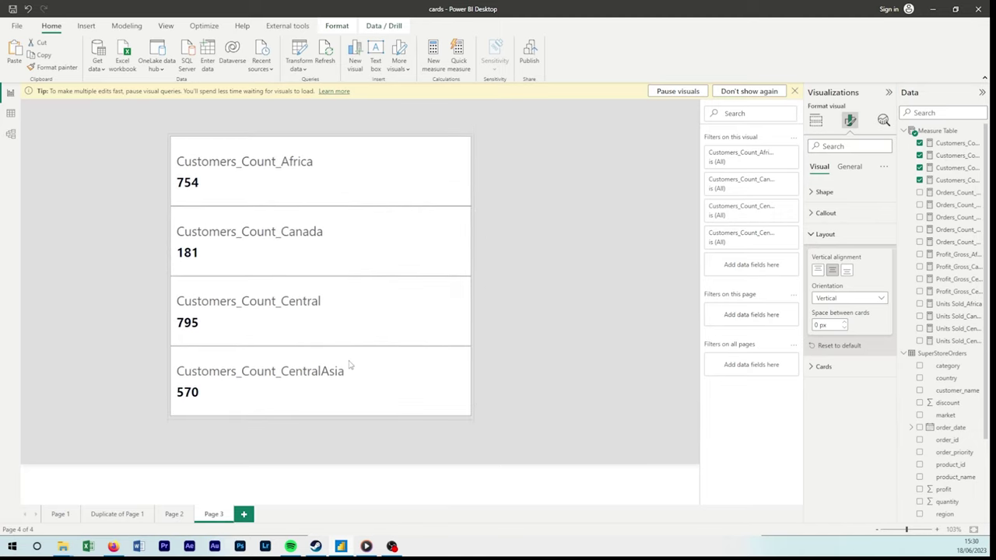
- Turn off card borders and add 1 px light grey accent bars at each card's bottom
{"action": "left_click", "coordinate": [543, 343]}
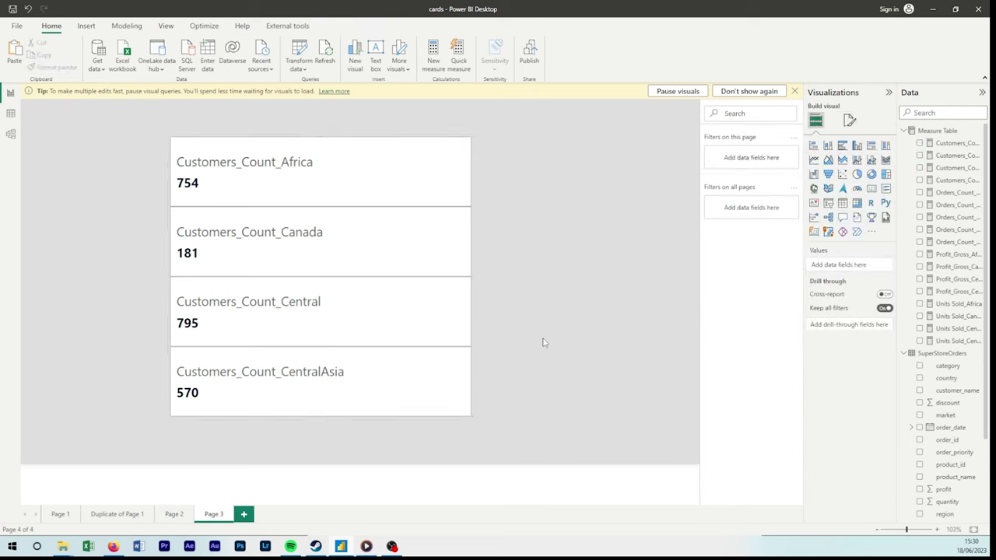
{"action": "left_click", "coordinate": [460, 325]}
{"action": "left_click", "coordinate": [850, 120]}
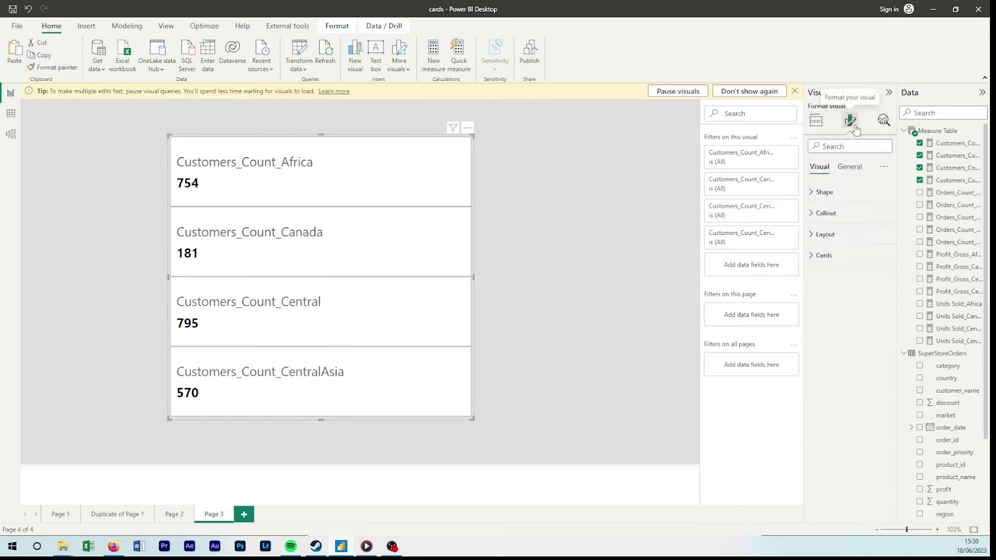
{"action": "left_click", "coordinate": [851, 254]}
{"action": "left_click", "coordinate": [879, 408]}
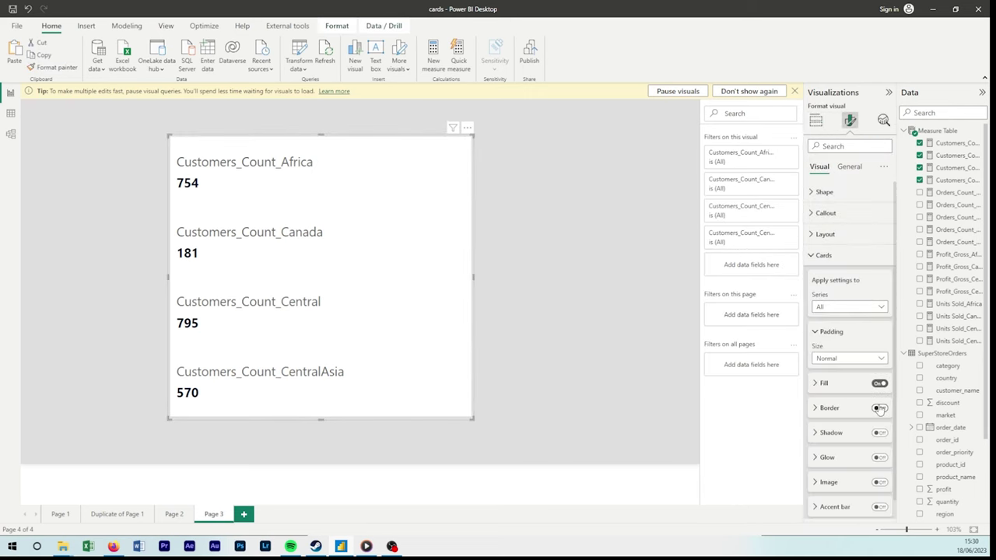
{"action": "scroll", "coordinate": [857, 492], "scroll_direction": "down", "scroll_amount": 1}
{"action": "left_click", "coordinate": [877, 490]}
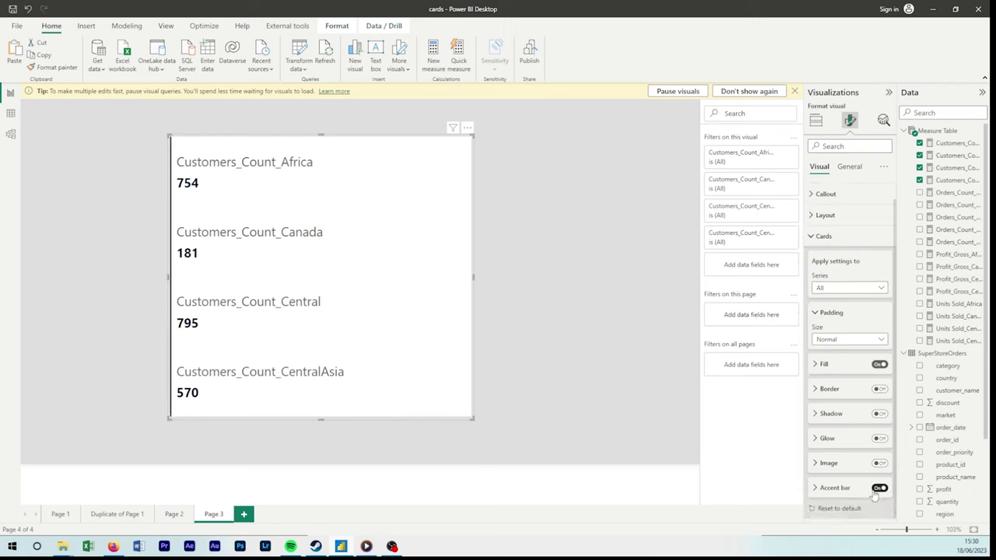
{"action": "left_click", "coordinate": [832, 405]}
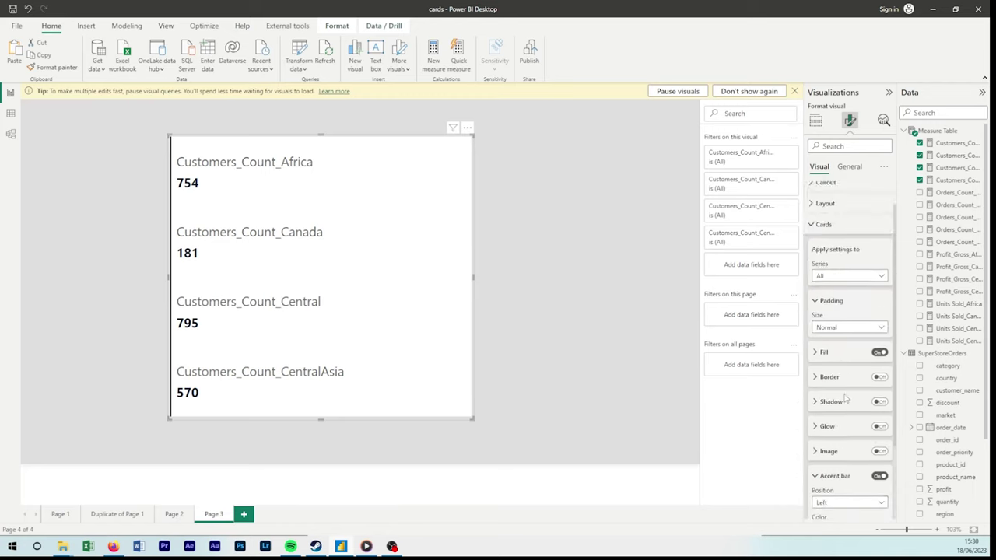
{"action": "left_click", "coordinate": [828, 439]}
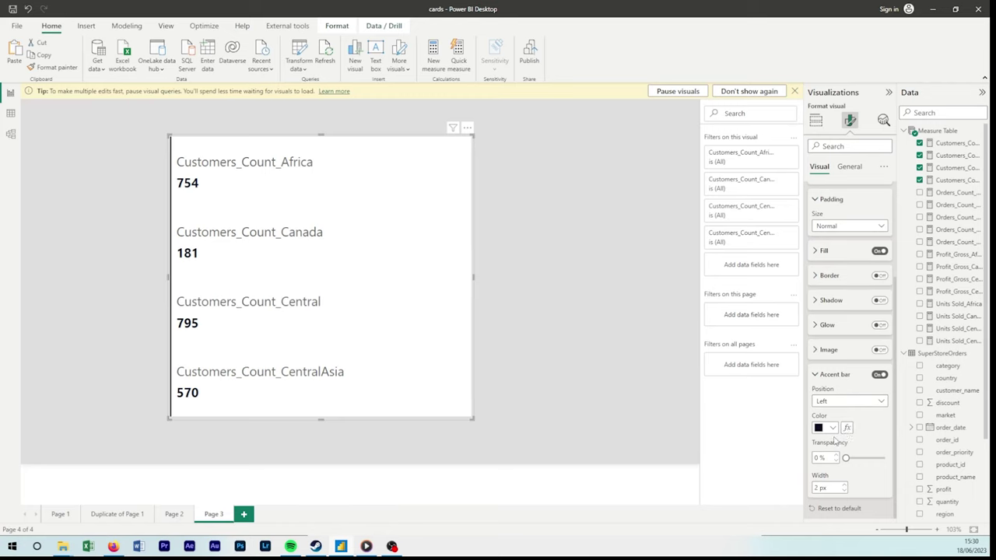
{"action": "left_click", "coordinate": [829, 428]}
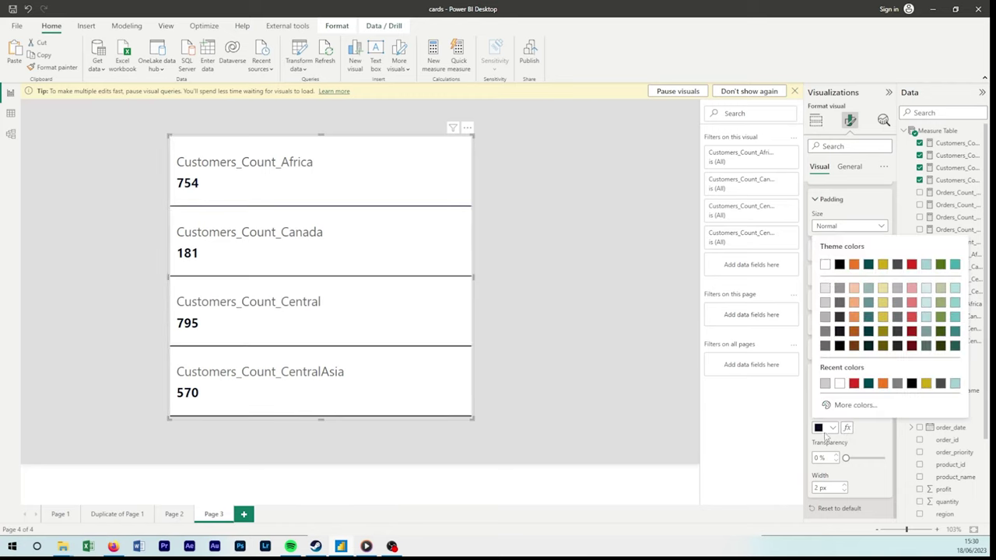
{"action": "left_click", "coordinate": [824, 309]}
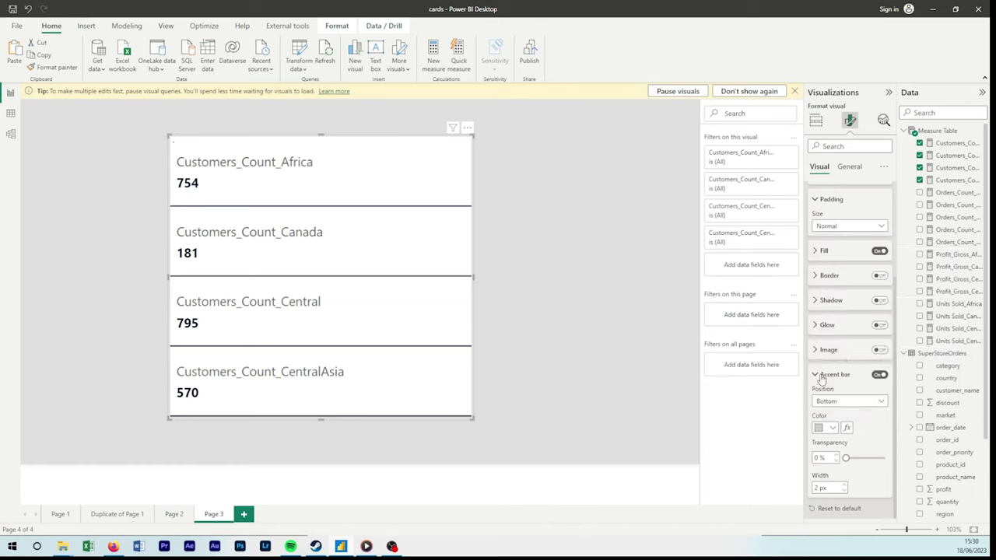
{"action": "left_click", "coordinate": [843, 490]}
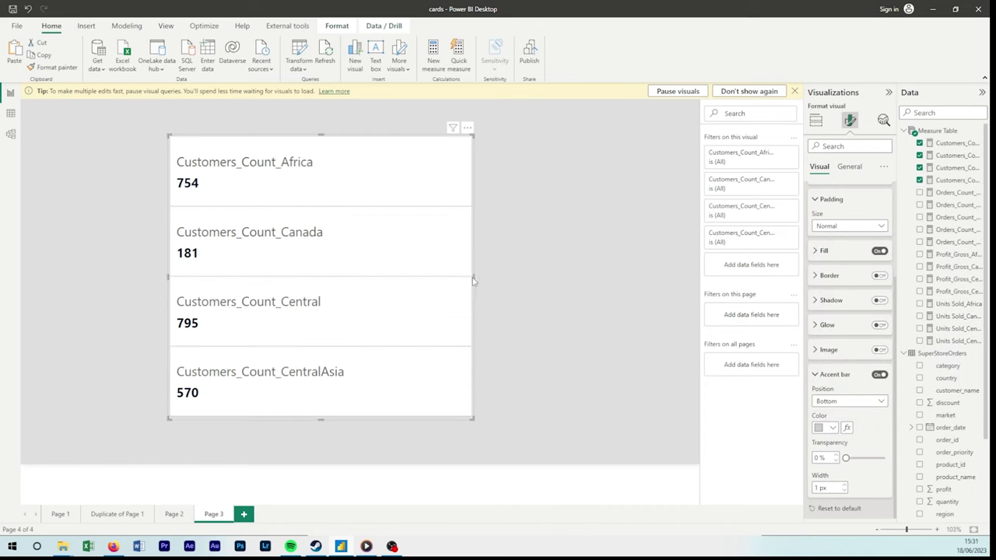
- Widen the card visual to the right and shorten its height
{"action": "left_click_drag", "start_coordinate": [473, 277], "coordinate": [632, 279]}
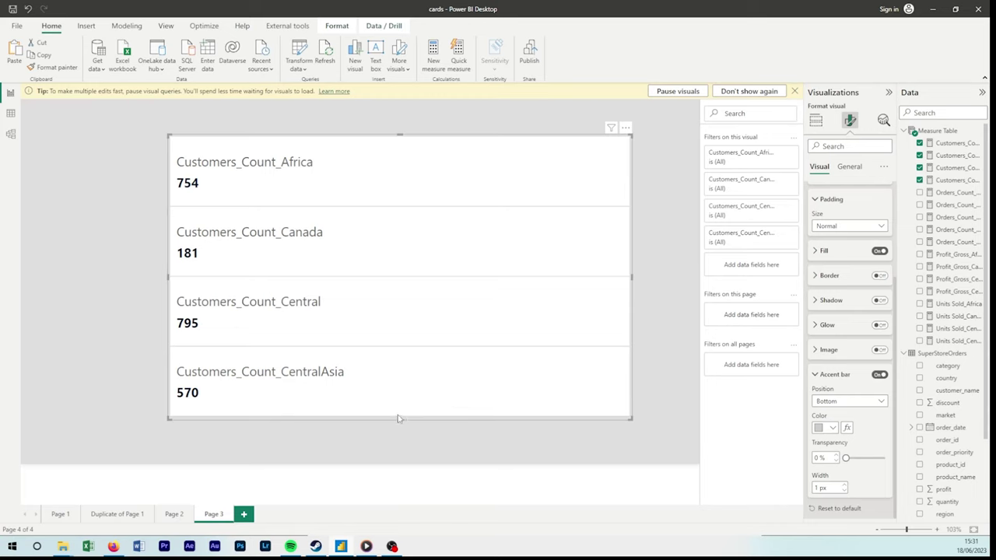
{"action": "left_click_drag", "start_coordinate": [399, 419], "coordinate": [400, 369]}
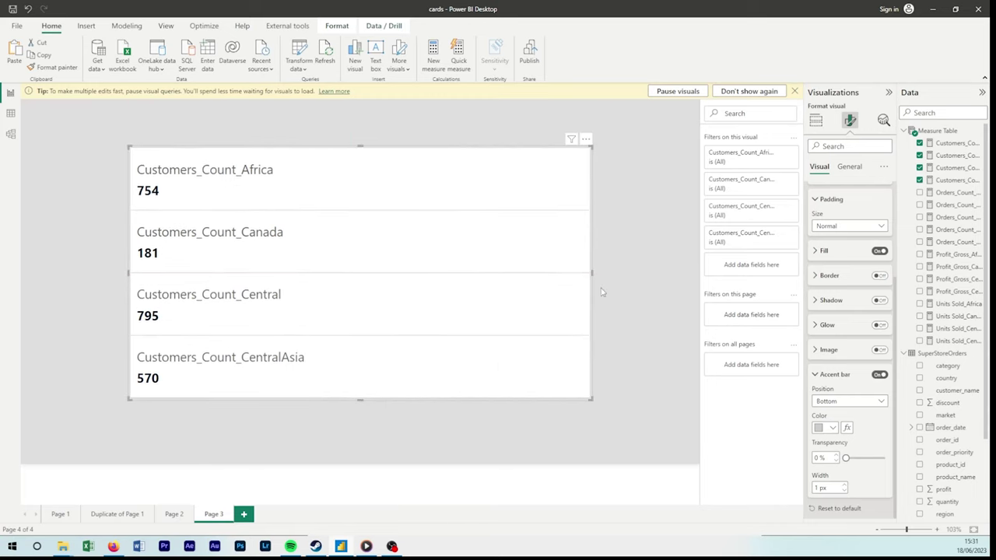
{"action": "left_click_drag", "start_coordinate": [596, 277], "coordinate": [618, 278]}
{"action": "left_click", "coordinate": [650, 382]}
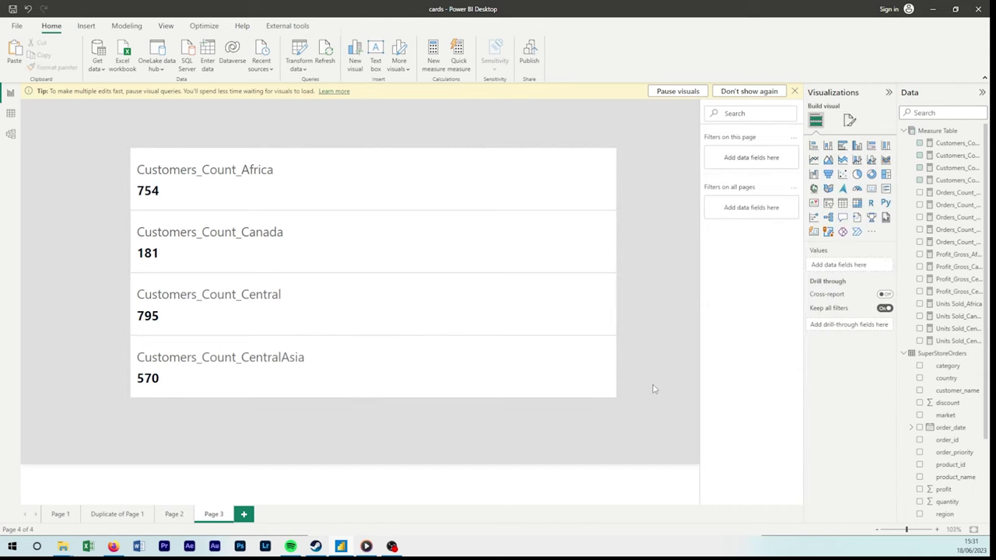
{"action": "left_click", "coordinate": [576, 360]}
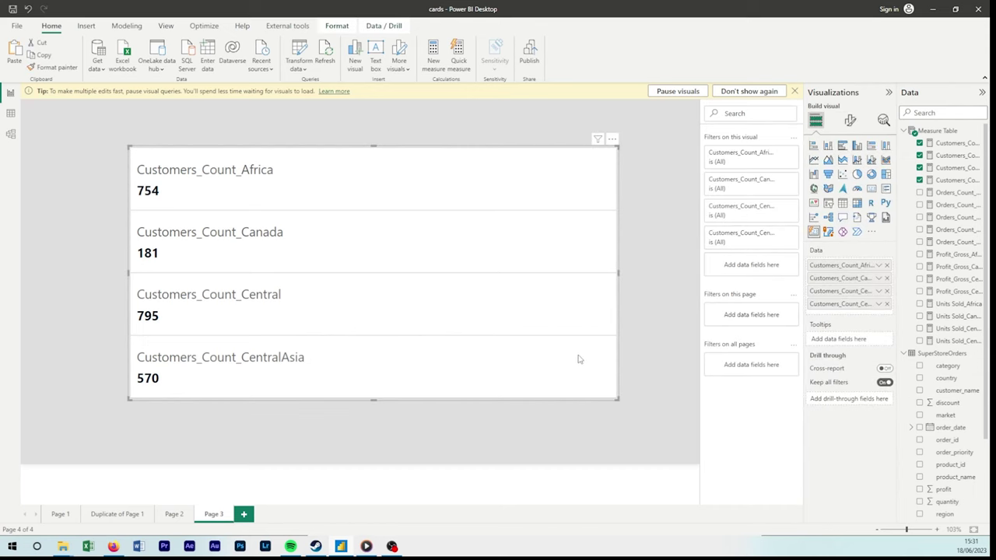
- Reduce the callout value and label font sizes on the cards
{"action": "left_click", "coordinate": [849, 120]}
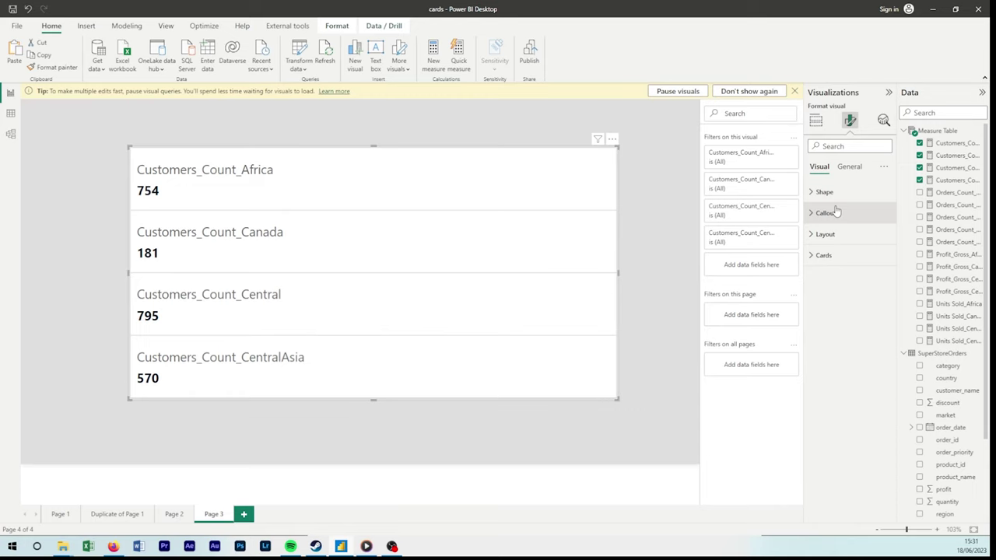
{"action": "left_click", "coordinate": [835, 212]}
{"action": "left_click", "coordinate": [885, 319]}
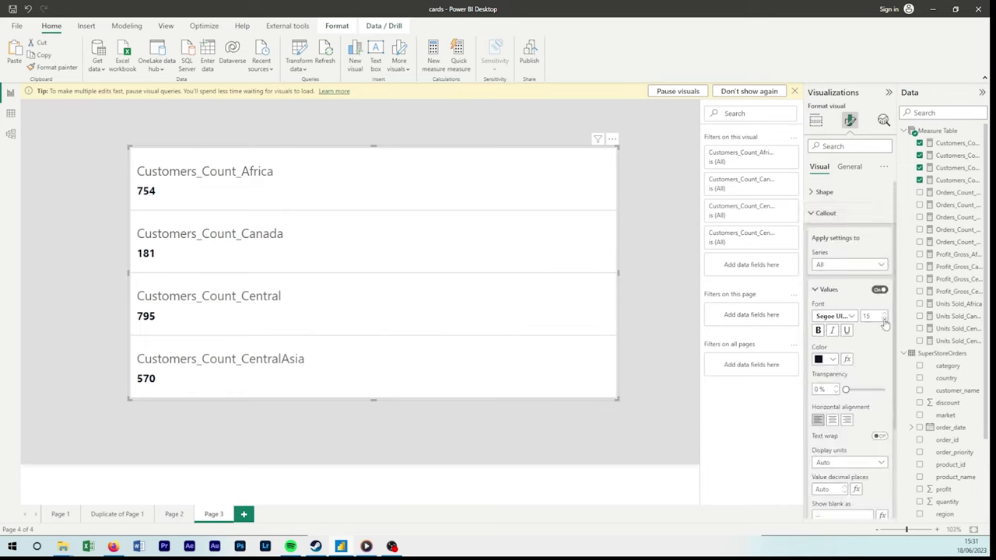
{"action": "scroll", "coordinate": [881, 343], "scroll_direction": "down", "scroll_amount": 6}
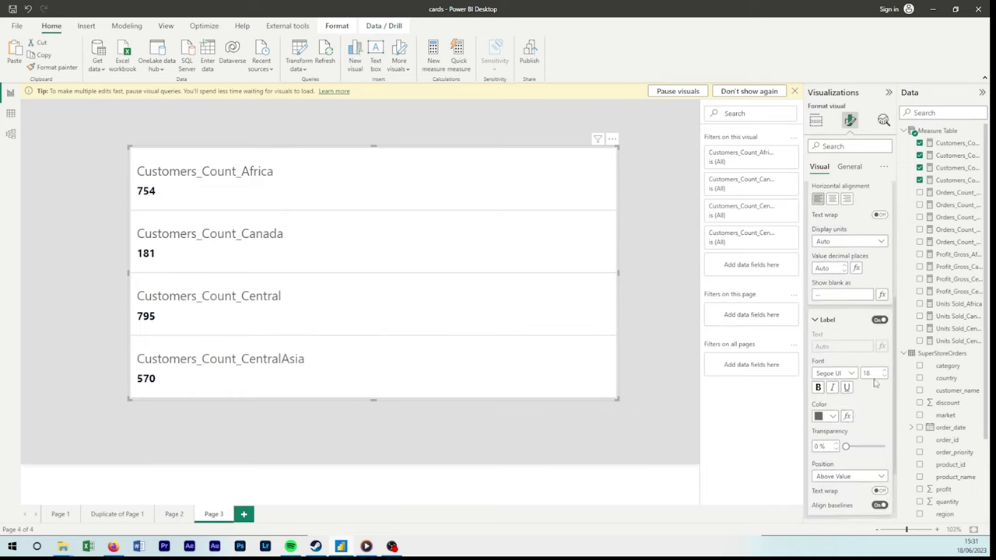
{"action": "left_click", "coordinate": [884, 377]}
{"action": "left_click", "coordinate": [823, 256]}
{"action": "scroll", "coordinate": [870, 475], "scroll_direction": "down", "scroll_amount": 1}
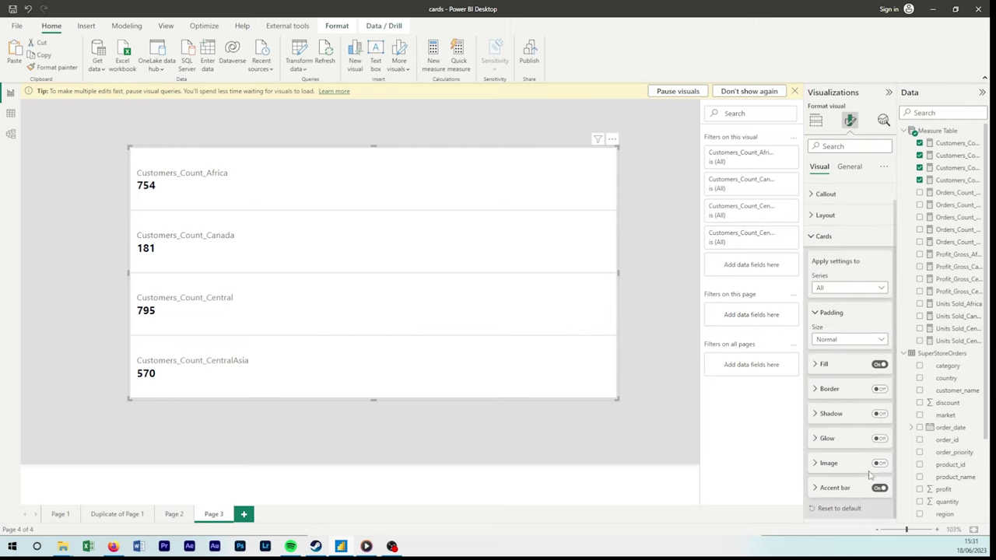
- Turn on card images and give the Africa card the money icon, left-positioned, size 30
{"action": "left_click", "coordinate": [877, 465]}
{"action": "left_click", "coordinate": [828, 464]}
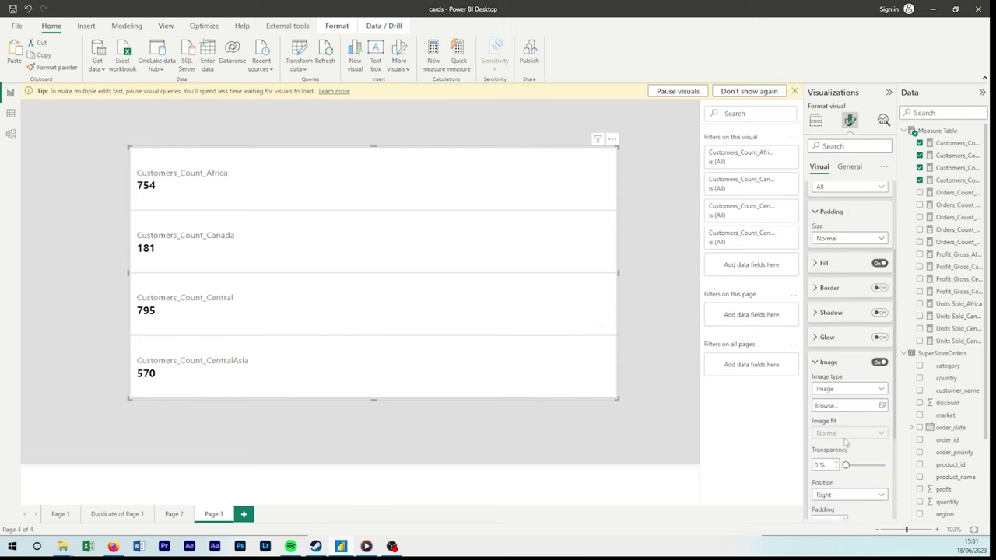
{"action": "scroll", "coordinate": [827, 263], "scroll_direction": "up", "scroll_amount": 1}
{"action": "left_click", "coordinate": [840, 237]}
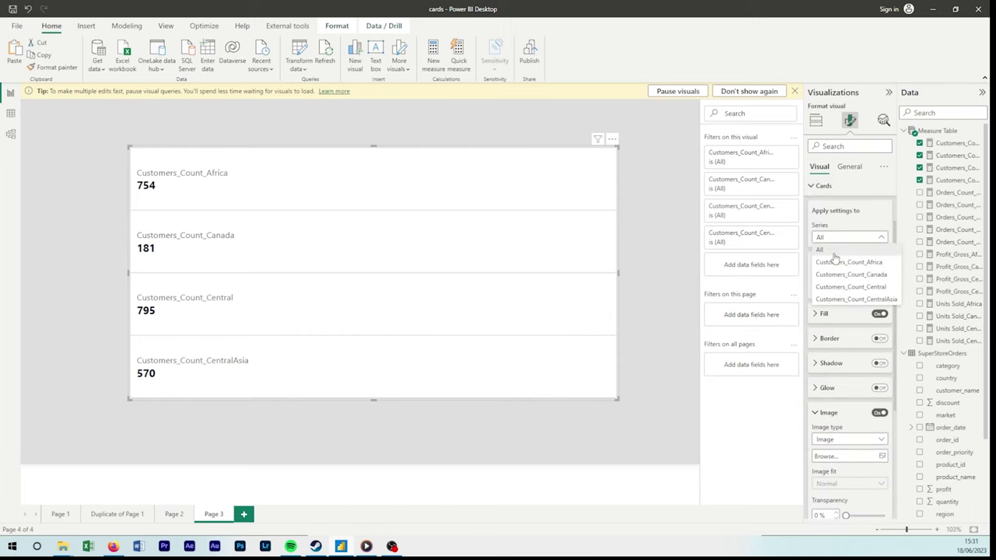
{"action": "left_click", "coordinate": [833, 259]}
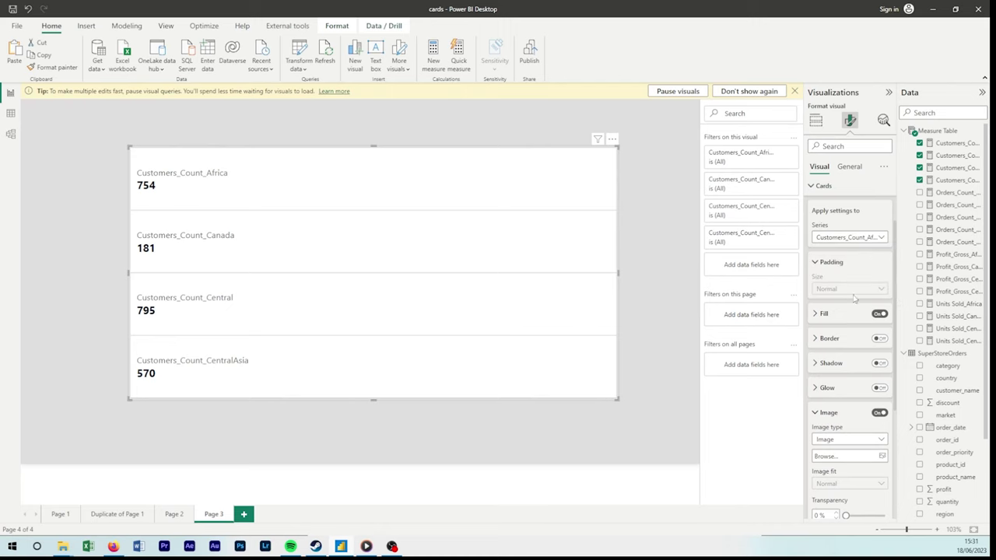
{"action": "left_click", "coordinate": [881, 457]}
{"action": "left_click", "coordinate": [750, 307]}
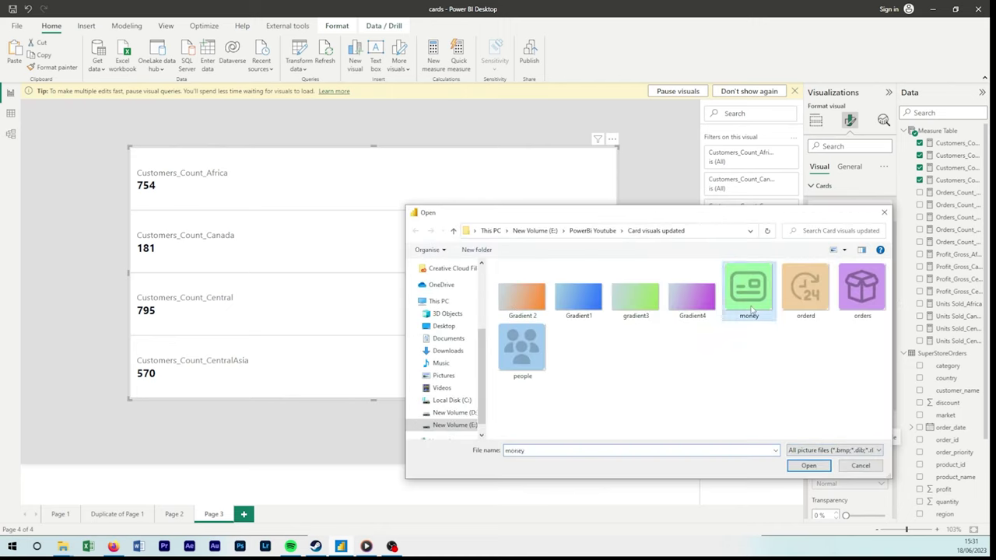
{"action": "double_click", "coordinate": [752, 310]}
{"action": "scroll", "coordinate": [827, 351], "scroll_direction": "down", "scroll_amount": 5}
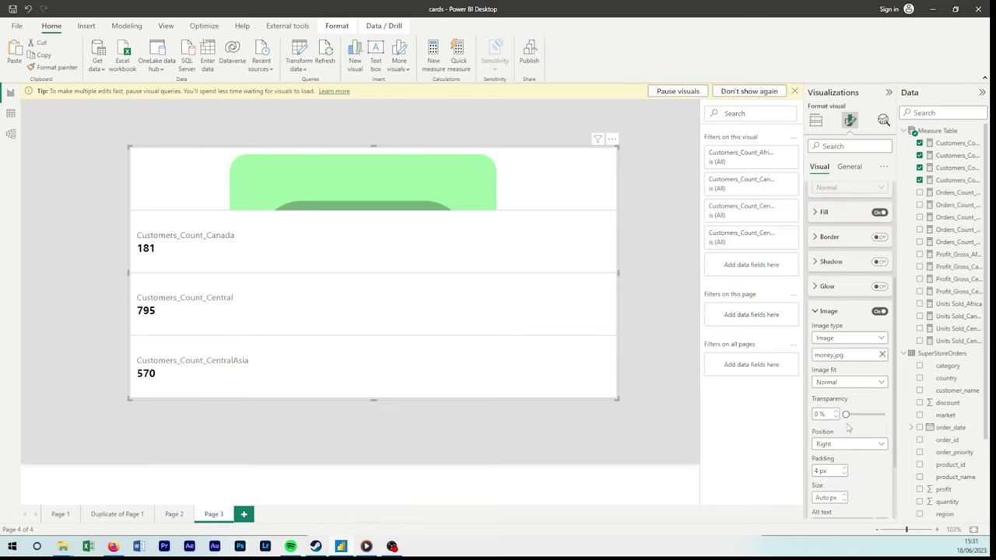
{"action": "left_click", "coordinate": [836, 401]}
{"action": "left_click", "coordinate": [834, 405]}
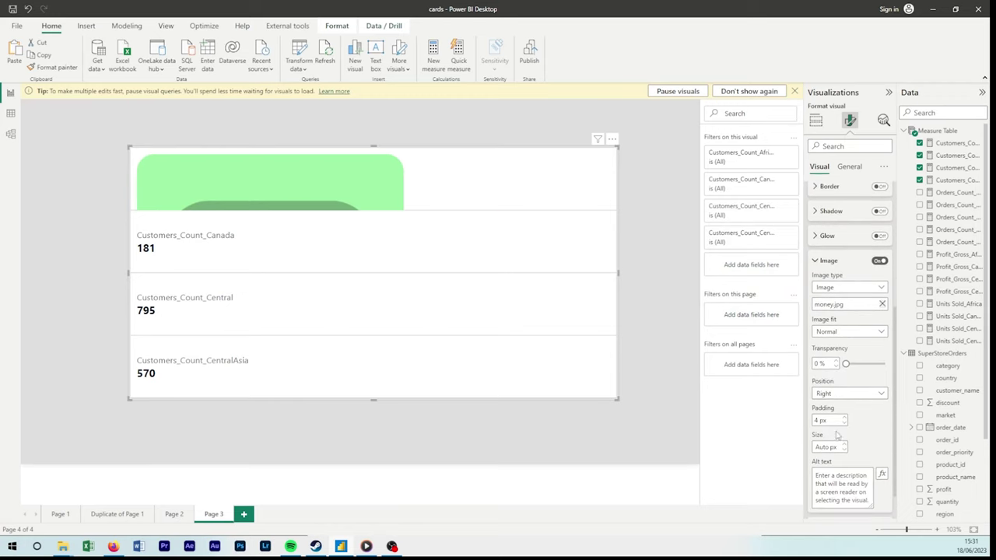
{"action": "type", "text": "30"}
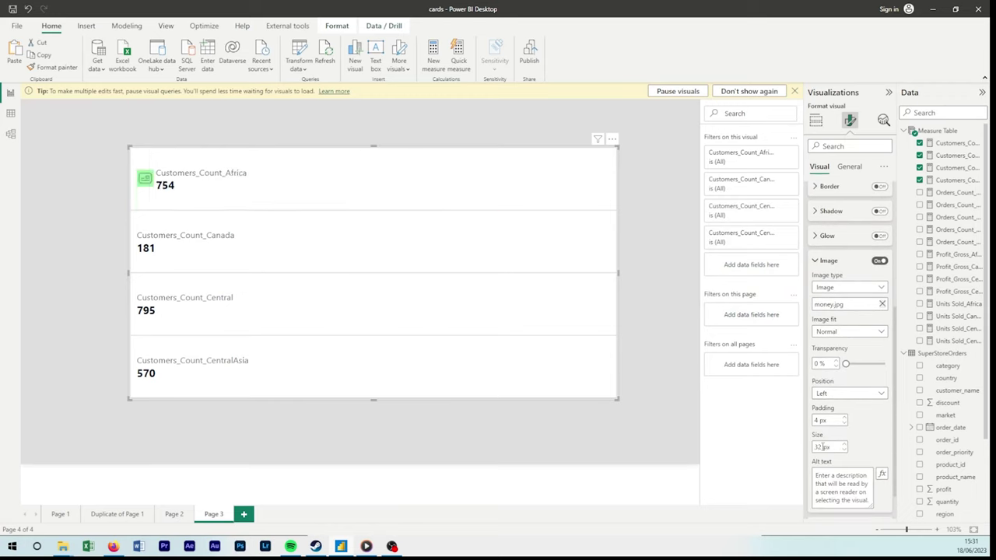
- Pick the next customer series to browse for its icon, then add a line chart over the cards
{"action": "scroll", "coordinate": [848, 296], "scroll_direction": "up", "scroll_amount": 1}
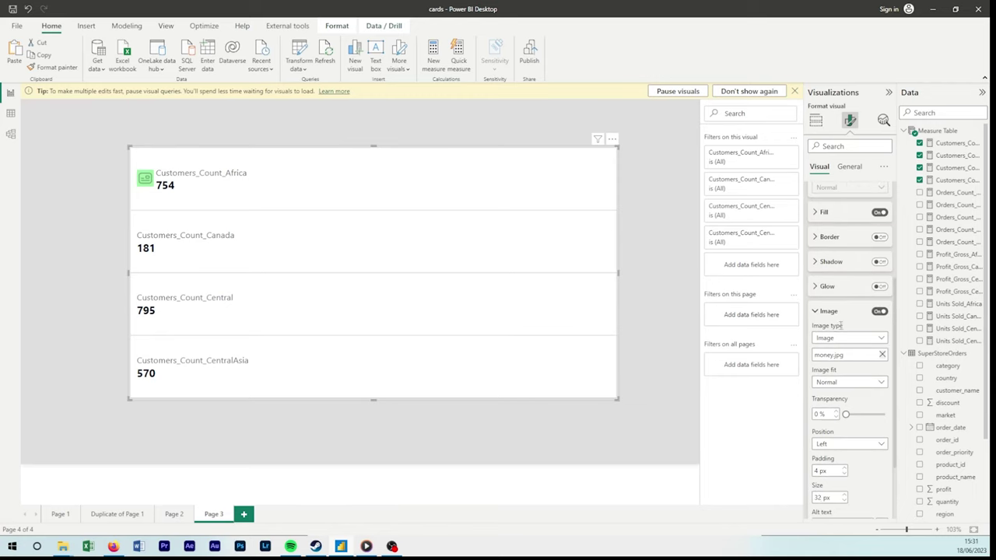
{"action": "scroll", "coordinate": [838, 311], "scroll_direction": "up", "scroll_amount": 2}
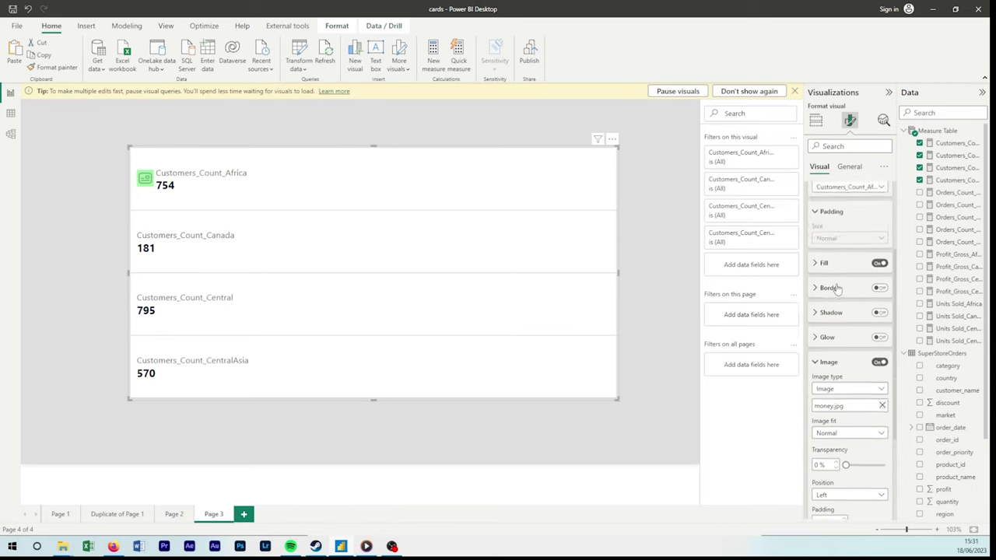
{"action": "left_click", "coordinate": [838, 240]}
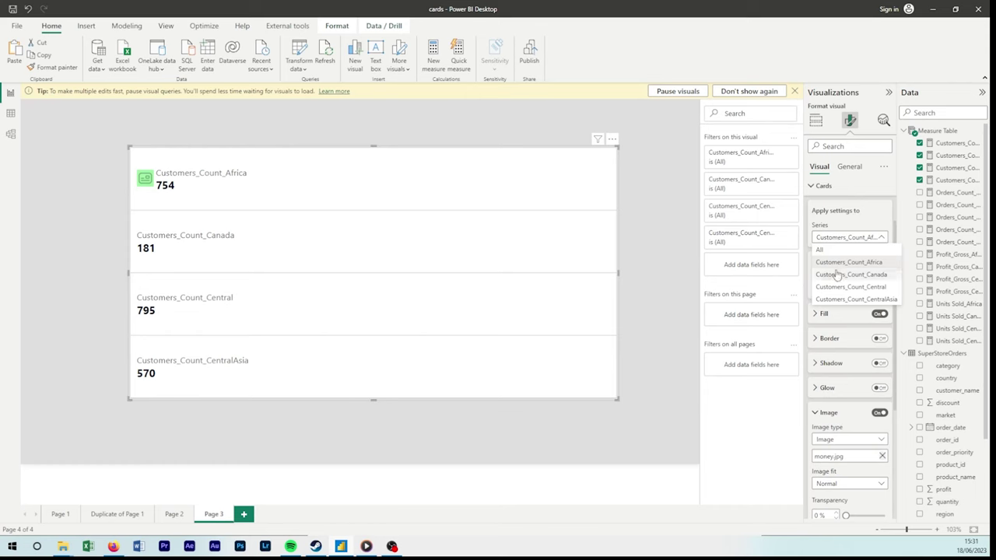
{"action": "left_click", "coordinate": [838, 270]}
{"action": "scroll", "coordinate": [879, 360], "scroll_direction": "down", "scroll_amount": 3}
{"action": "left_click", "coordinate": [882, 304]}
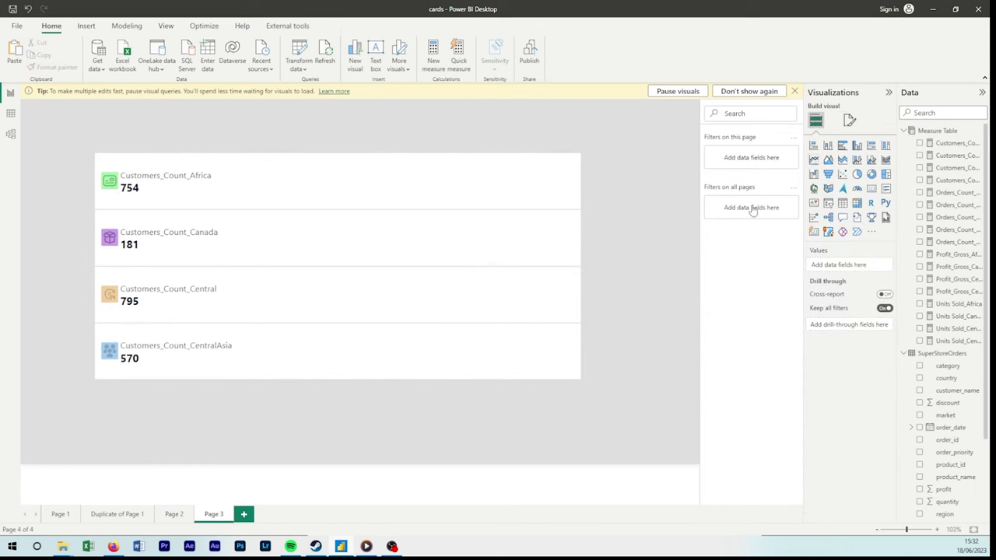
{"action": "left_click", "coordinate": [814, 159]}
{"action": "left_click_drag", "start_coordinate": [143, 442], "coordinate": [213, 285]}
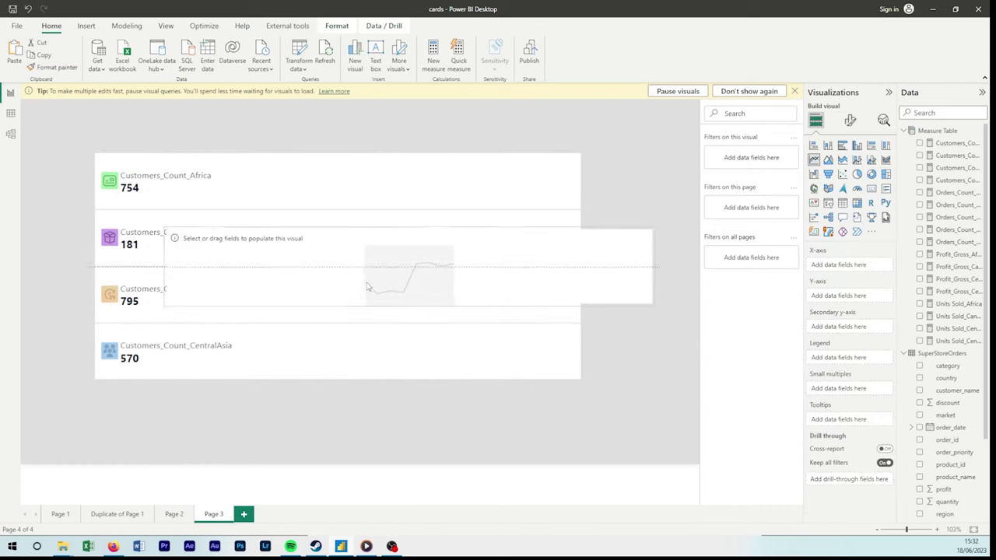
- Plot Customers_Count_Africa by order_date month, removing Year, Quarter and Day levels
{"action": "left_click", "coordinate": [920, 143]}
{"action": "left_click", "coordinate": [920, 428]}
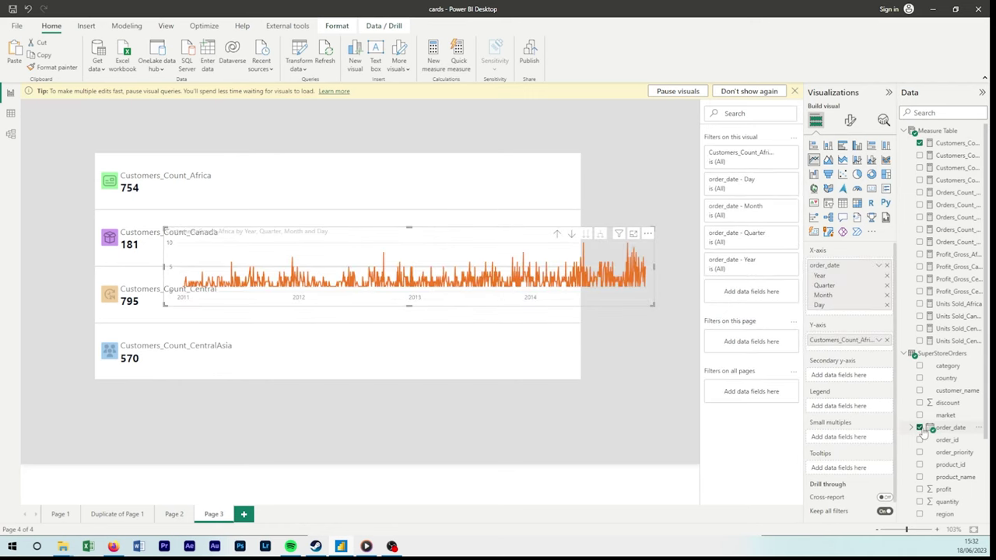
{"action": "left_click", "coordinate": [886, 275]}
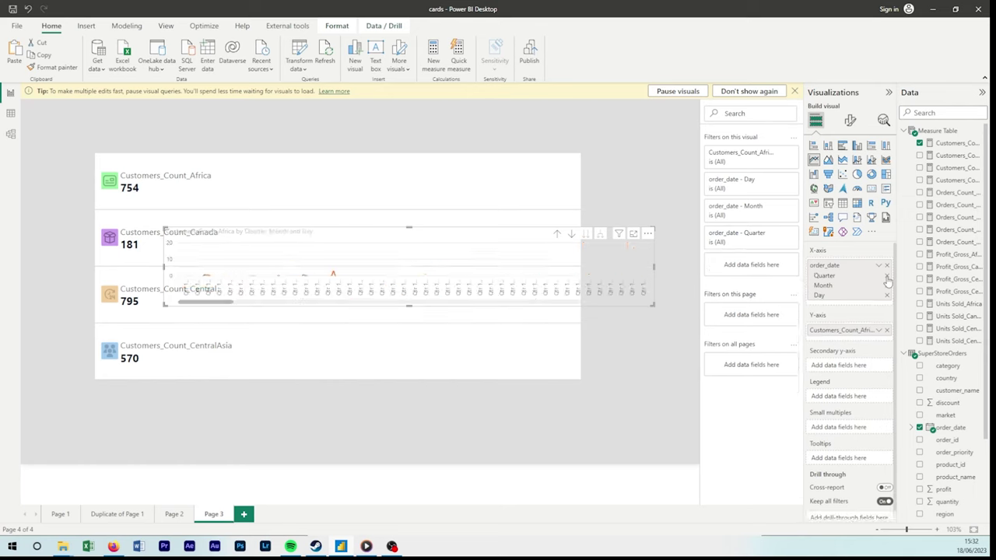
{"action": "left_click", "coordinate": [886, 275]}
{"action": "left_click", "coordinate": [887, 287]}
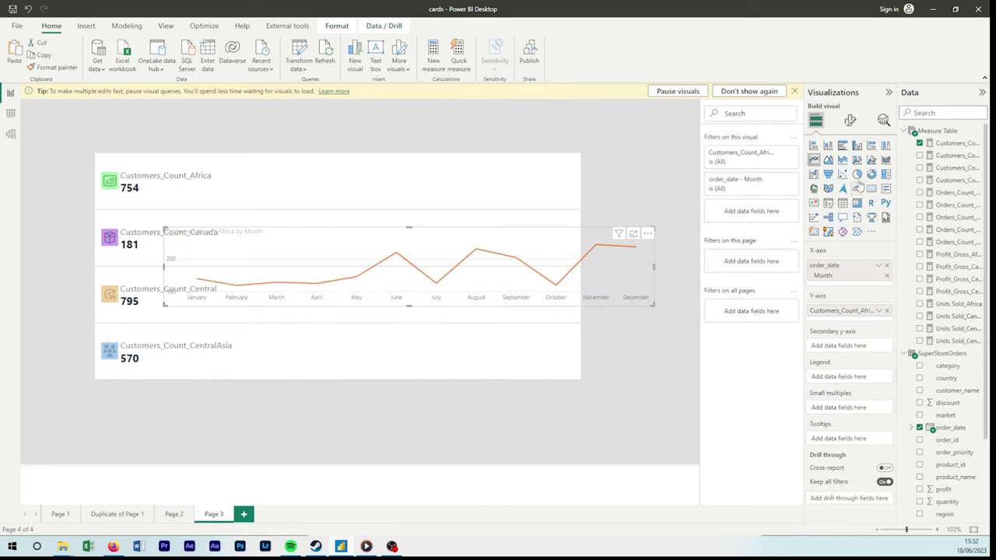
- Hide the line chart's x-axis, y-axis and title
{"action": "left_click", "coordinate": [850, 120]}
{"action": "left_click", "coordinate": [882, 193]}
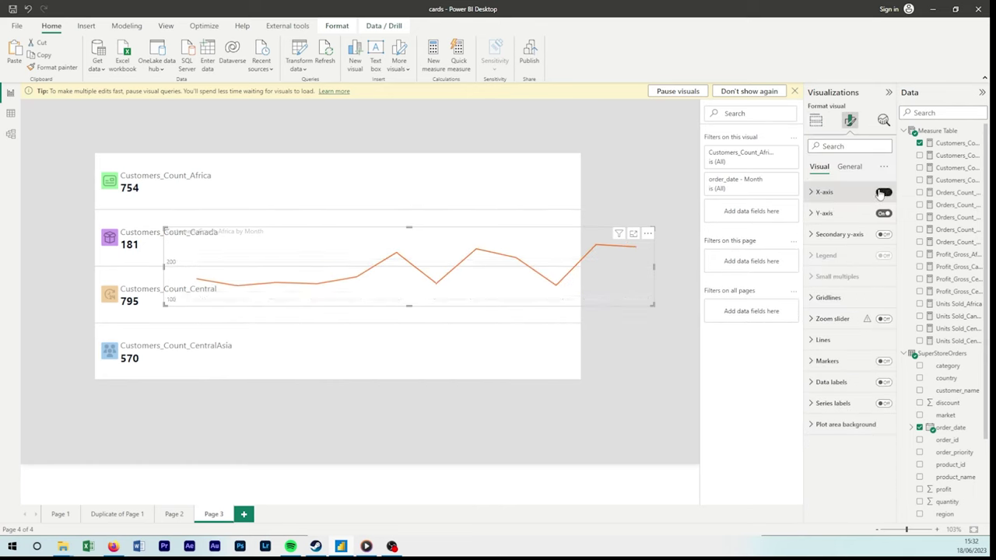
{"action": "left_click", "coordinate": [883, 213]}
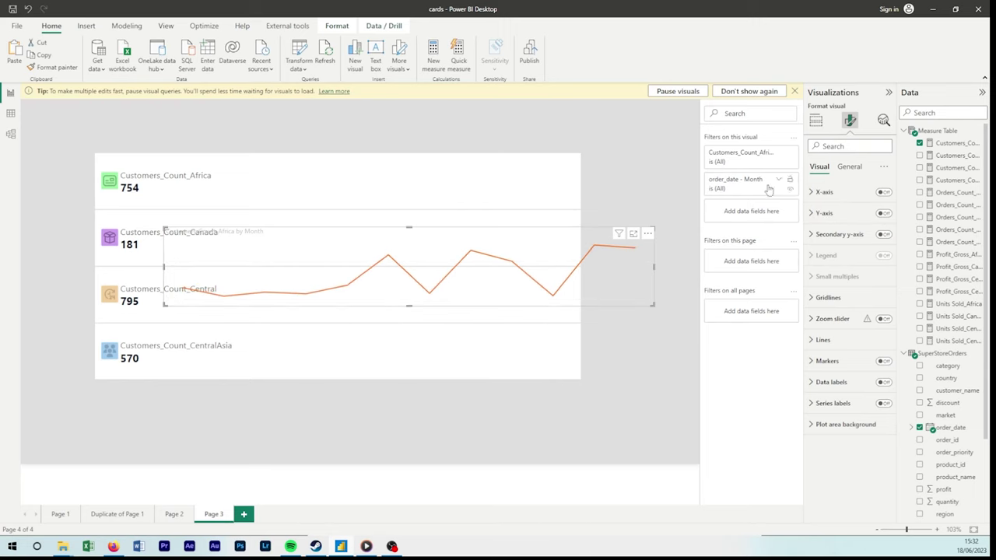
{"action": "left_click", "coordinate": [849, 166]}
{"action": "left_click", "coordinate": [883, 213]}
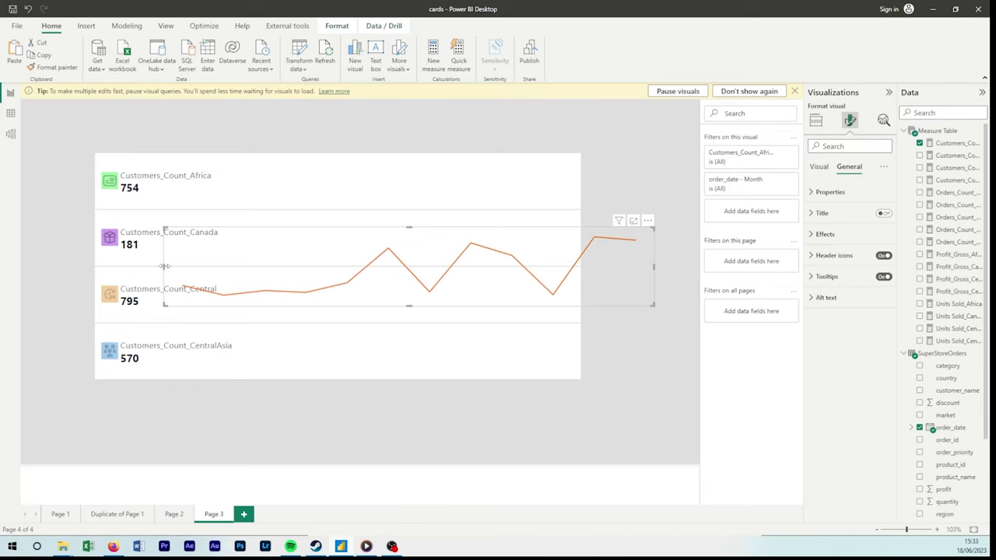
- Resize and move the line chart to fit inside the Africa card as a sparkline
{"action": "left_click_drag", "start_coordinate": [165, 266], "coordinate": [438, 274]}
{"action": "left_click_drag", "start_coordinate": [517, 297], "coordinate": [331, 189]}
{"action": "left_click_drag", "start_coordinate": [360, 123], "coordinate": [354, 162]}
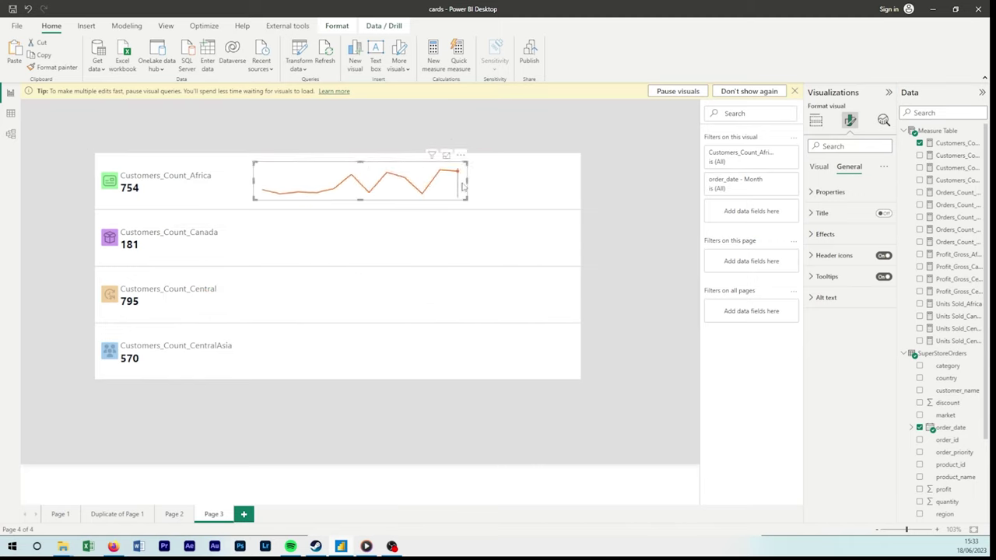
{"action": "left_click_drag", "start_coordinate": [465, 181], "coordinate": [562, 195]}
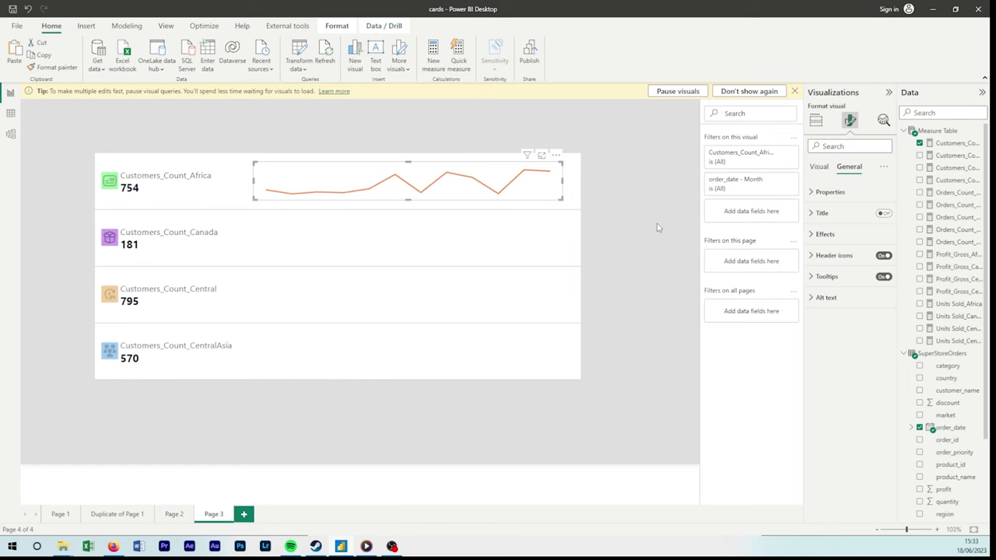
{"action": "left_click", "coordinate": [656, 227]}
{"action": "left_click_drag", "start_coordinate": [456, 186], "coordinate": [397, 354]}
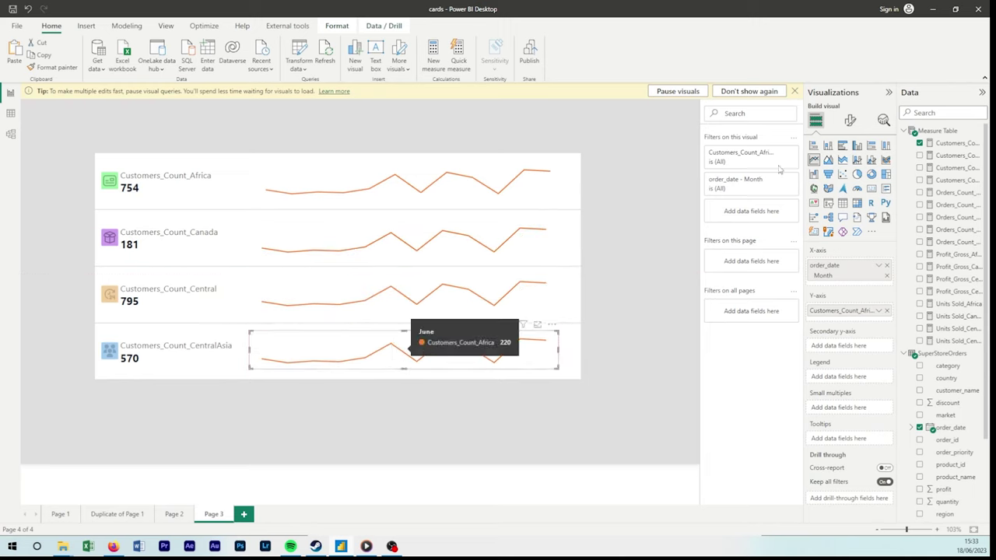
- Align the CentralAsia sparkline and turn on its x-axis month labels
{"action": "left_click", "coordinate": [849, 121]}
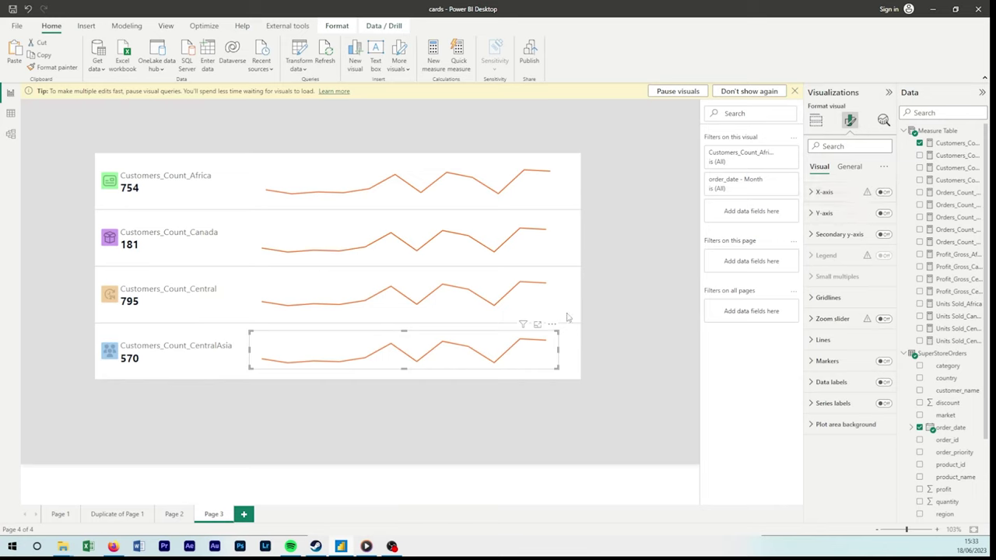
{"action": "left_click_drag", "start_coordinate": [407, 371], "coordinate": [413, 369]}
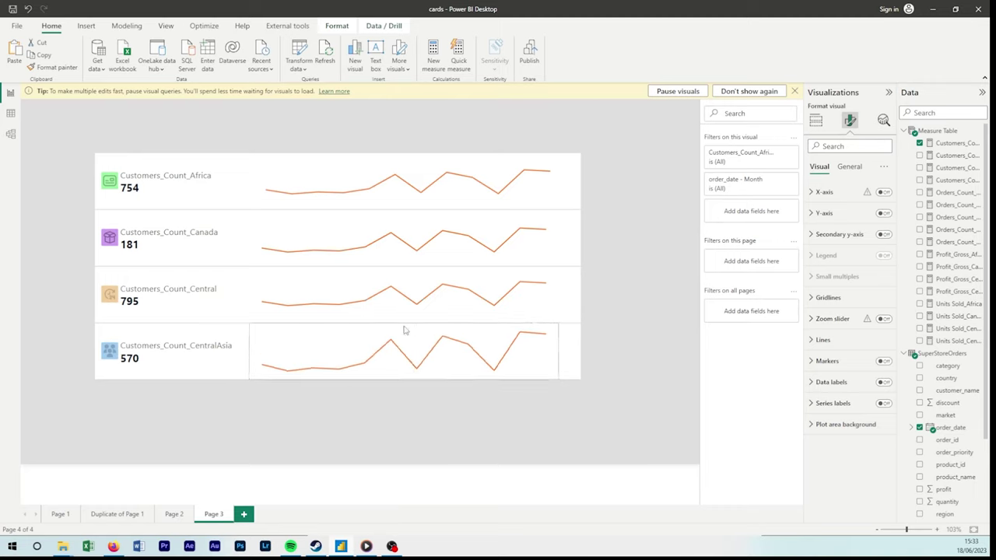
{"action": "left_click", "coordinate": [882, 197]}
{"action": "left_click", "coordinate": [882, 193]}
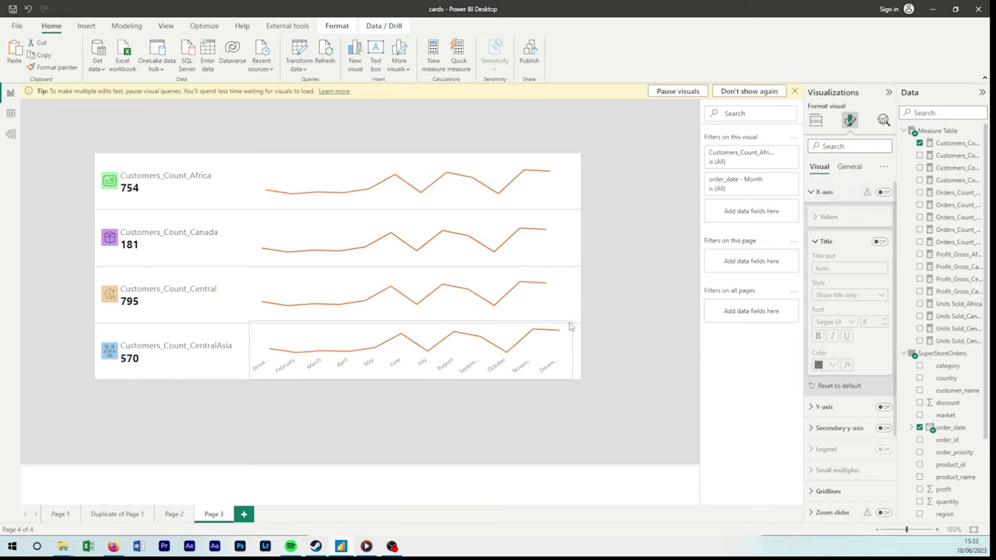
{"action": "left_click", "coordinate": [645, 373]}
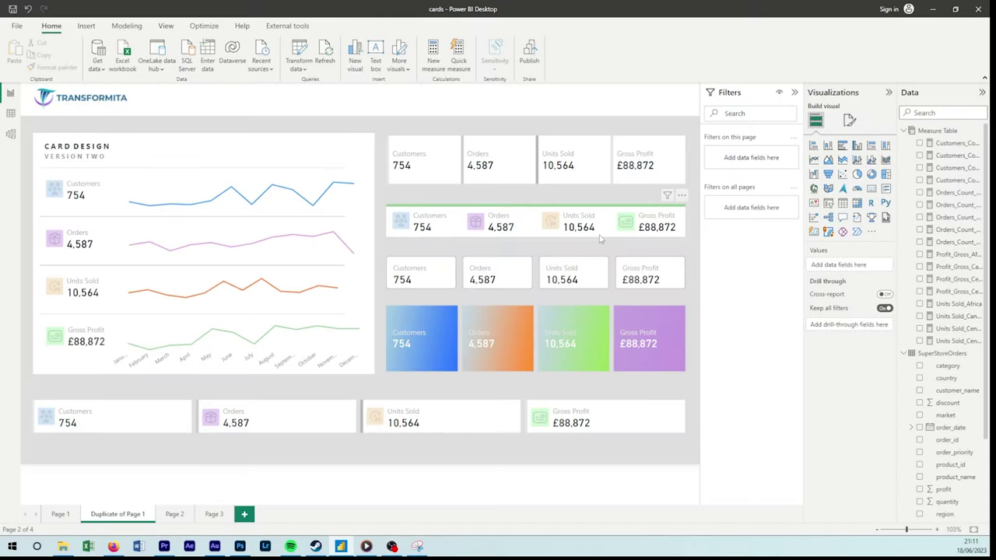
- Select the green accent-bar card set and expand its Cards and Accent bar settings
{"action": "left_click", "coordinate": [599, 240]}
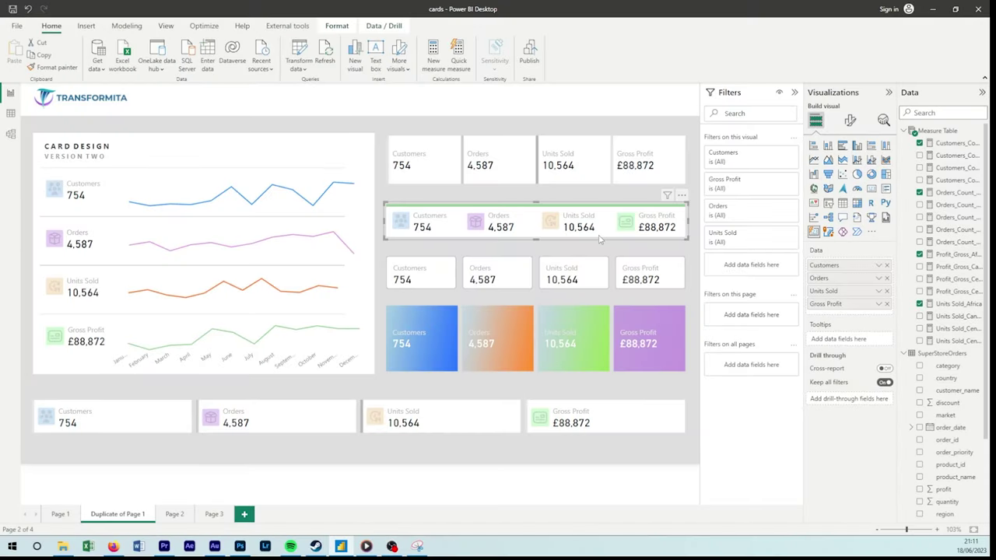
{"action": "left_click", "coordinate": [851, 122]}
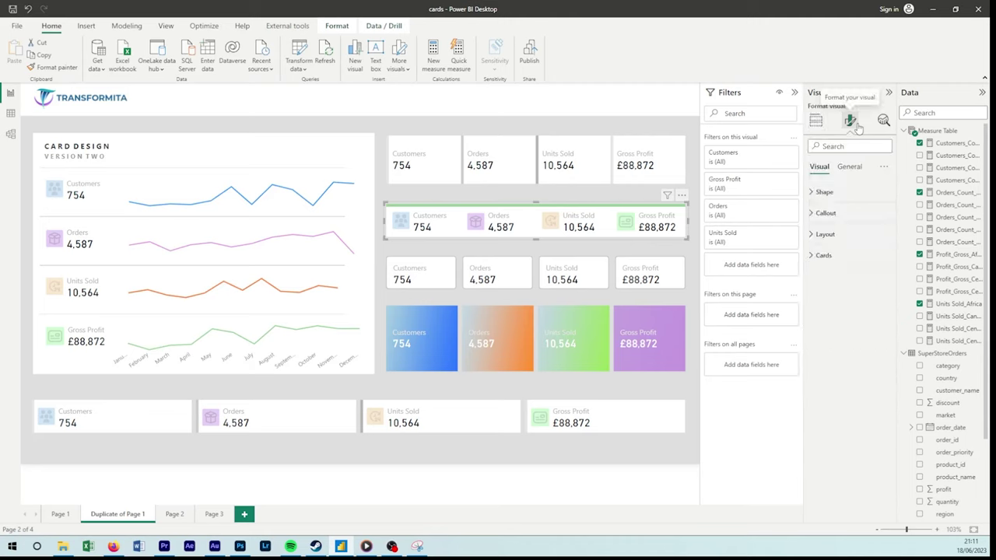
{"action": "left_click", "coordinate": [824, 255]}
{"action": "scroll", "coordinate": [831, 467], "scroll_direction": "down", "scroll_amount": 1}
{"action": "left_click", "coordinate": [830, 486]}
{"action": "scroll", "coordinate": [833, 452], "scroll_direction": "down", "scroll_amount": 2}
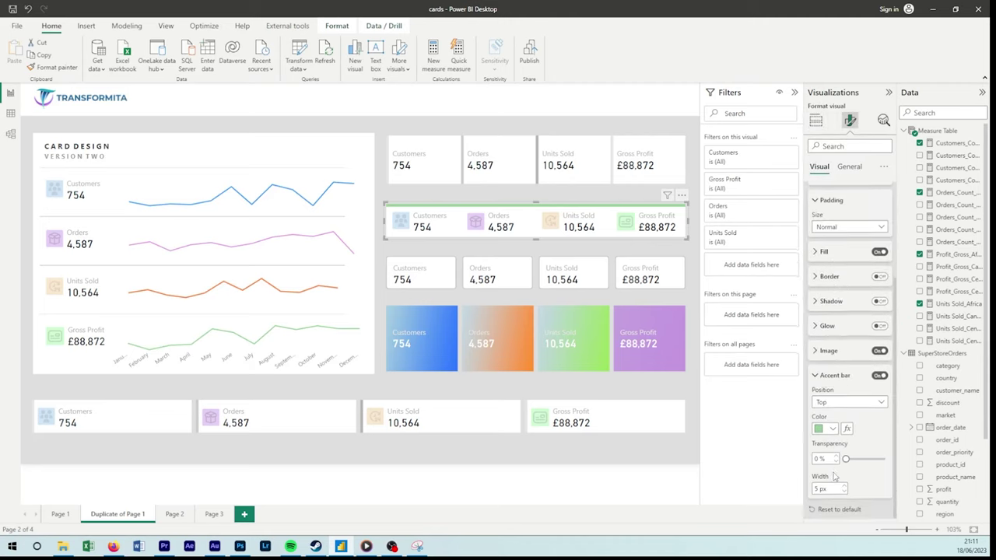
{"action": "scroll", "coordinate": [832, 433], "scroll_direction": "up", "scroll_amount": 4}
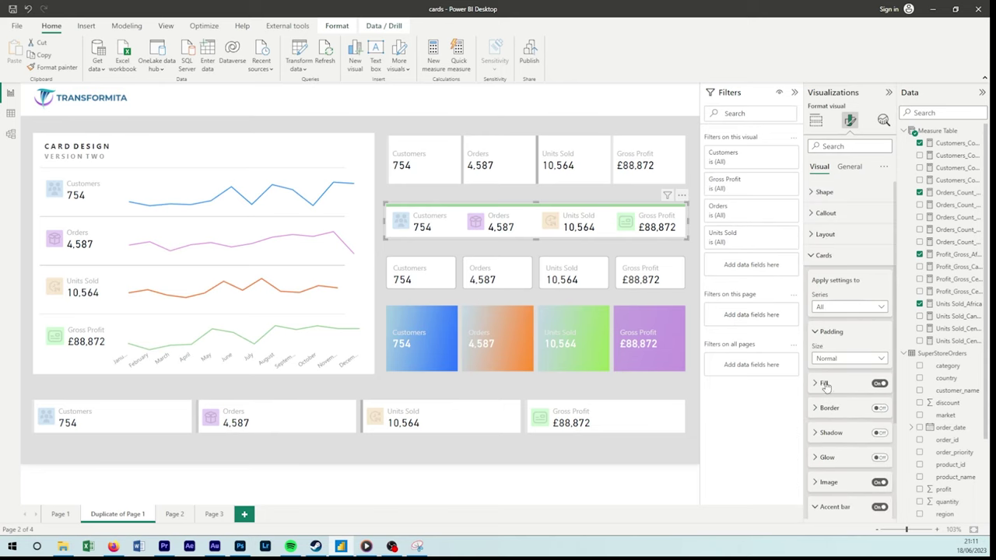
- Review the Callout and Label settings, collapse them, and expand Layout
{"action": "left_click", "coordinate": [845, 211]}
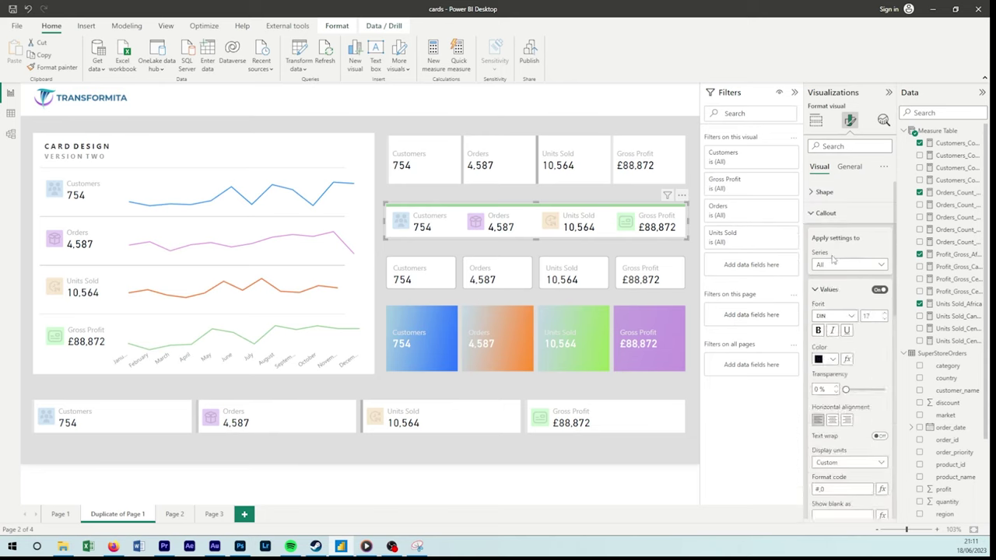
{"action": "scroll", "coordinate": [843, 296], "scroll_direction": "down", "scroll_amount": 4}
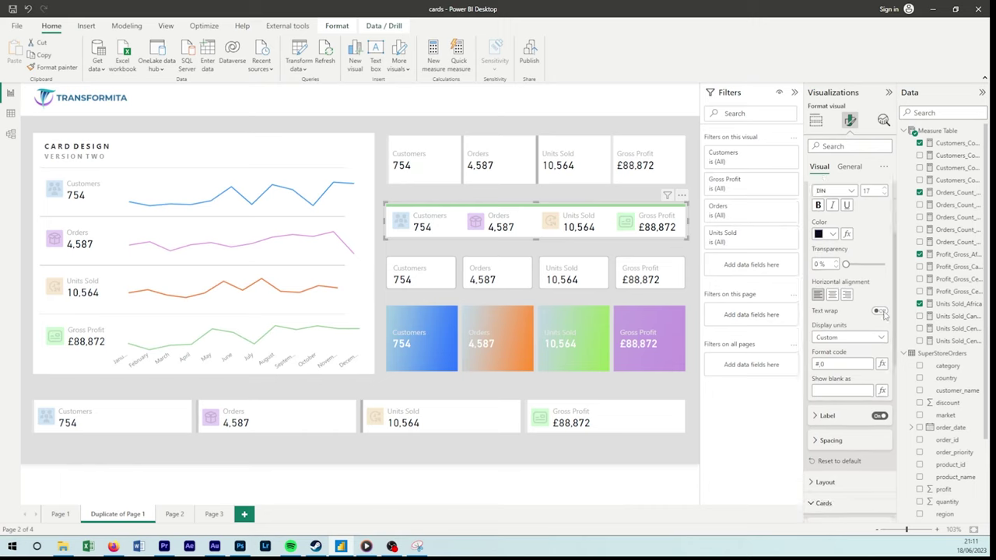
{"action": "left_click", "coordinate": [846, 392]}
{"action": "scroll", "coordinate": [848, 413], "scroll_direction": "down", "scroll_amount": 4}
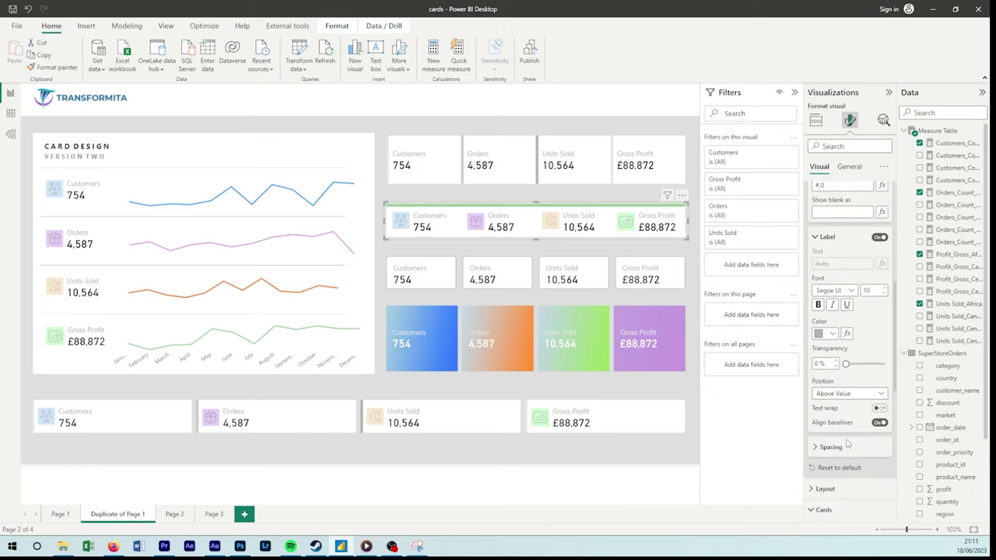
{"action": "scroll", "coordinate": [853, 431], "scroll_direction": "down", "scroll_amount": 1}
{"action": "scroll", "coordinate": [854, 425], "scroll_direction": "up", "scroll_amount": 5}
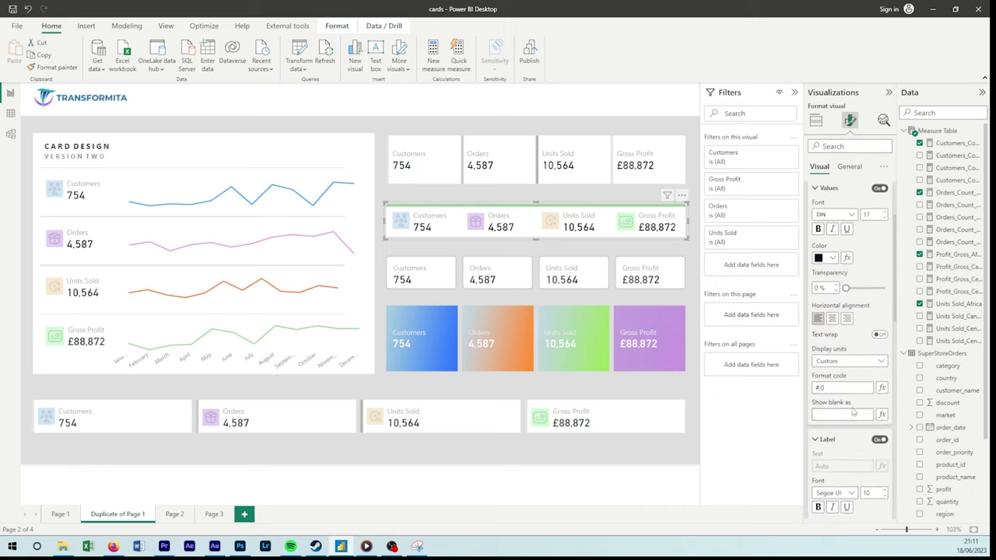
{"action": "left_click", "coordinate": [826, 212]}
{"action": "left_click", "coordinate": [823, 255]}
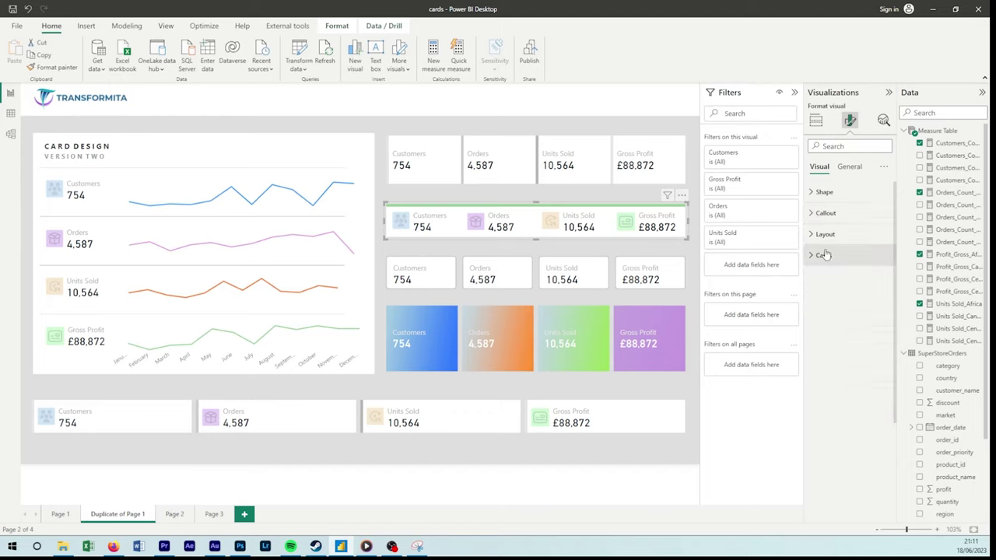
{"action": "left_click", "coordinate": [826, 234]}
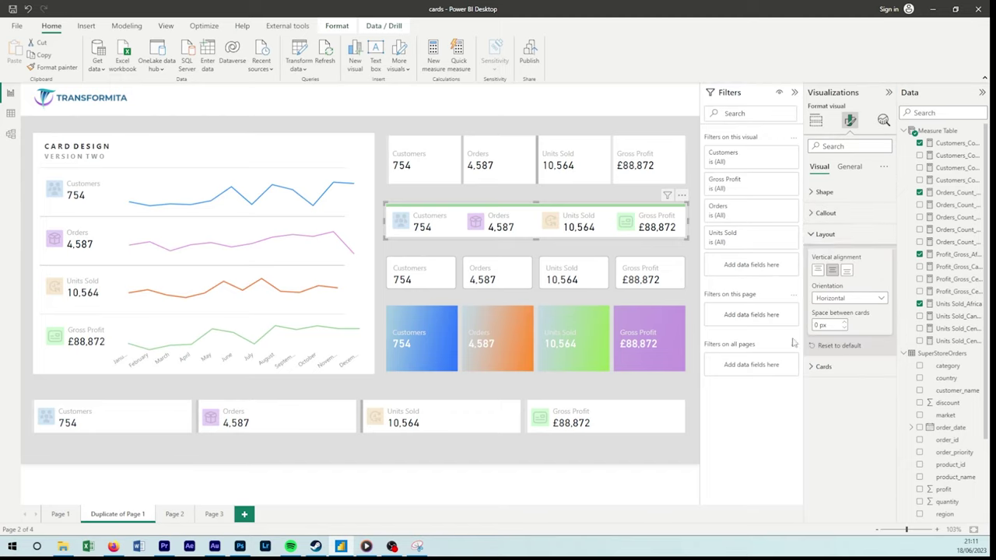